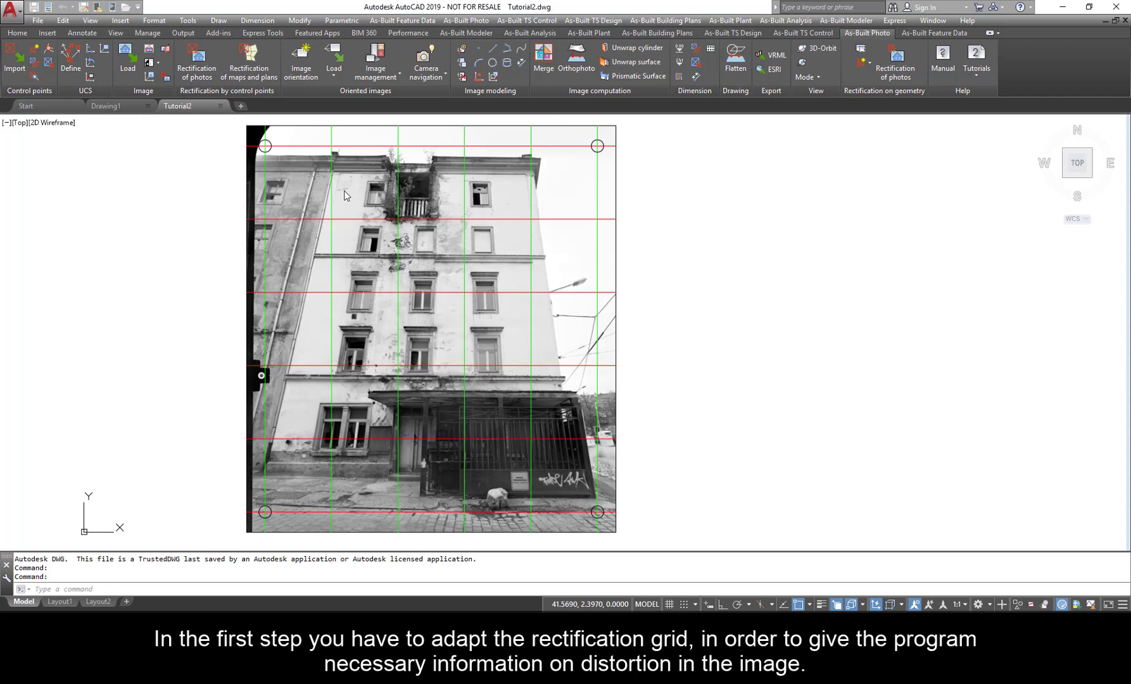
Select the rectification grid and place its two upper main points at the façade's top corners, with the red line along the upper edge
left_click(265, 146)
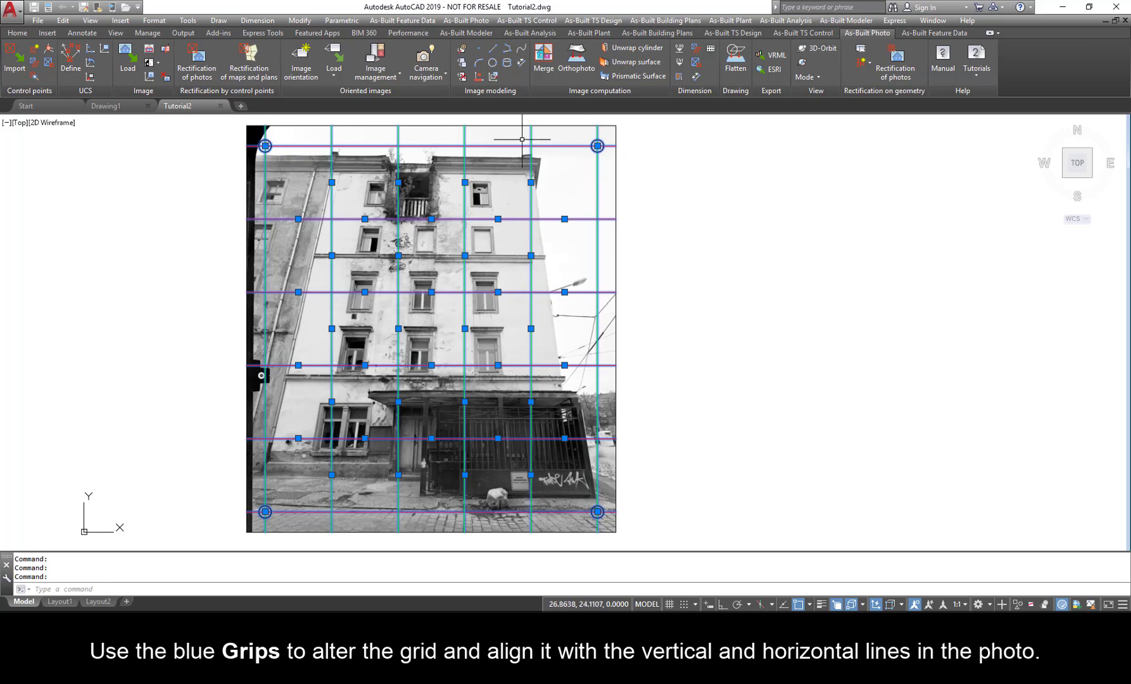
left_click(266, 145)
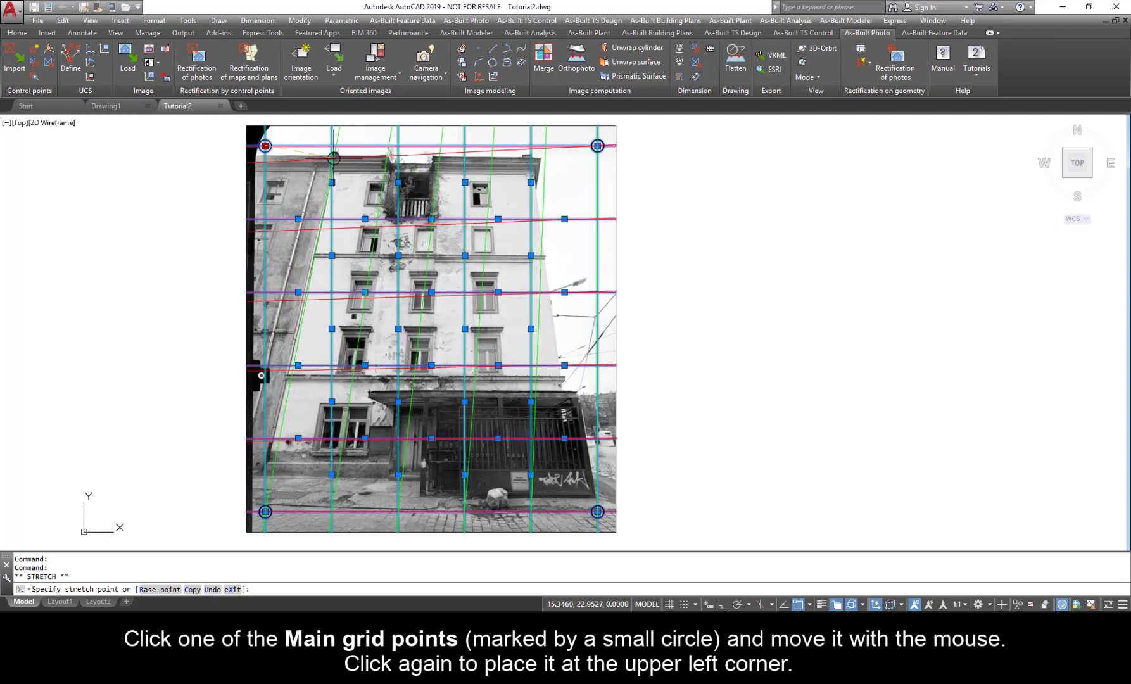
scroll(334, 158, "up", 5)
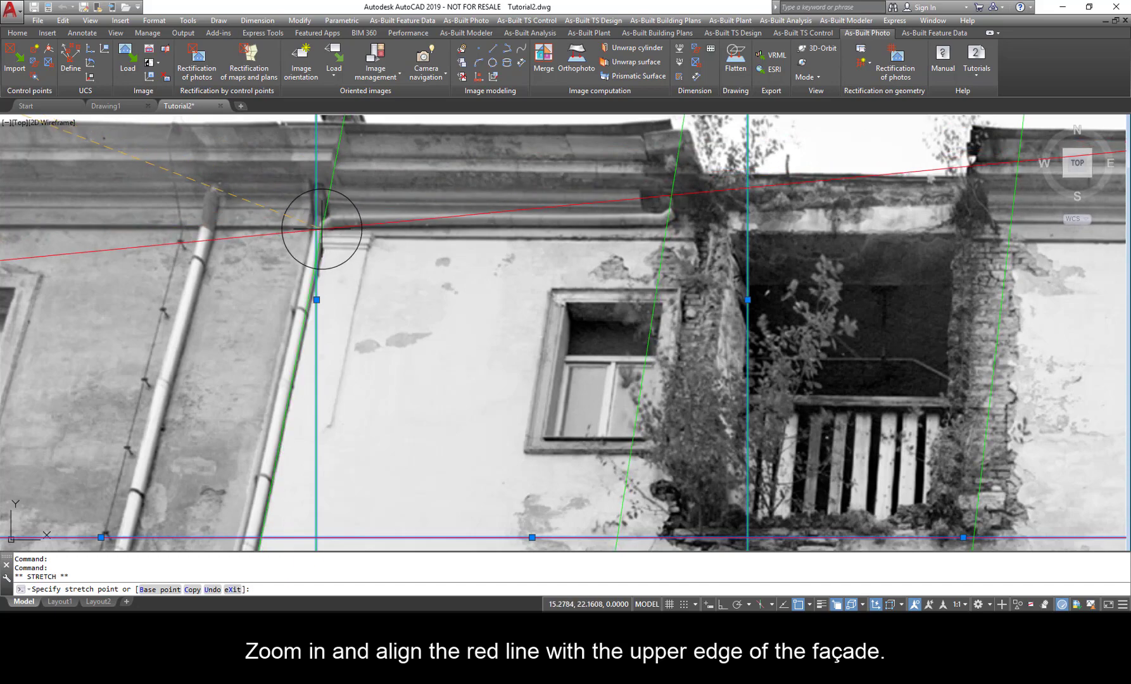
left_click(322, 229)
scroll(322, 228, "down", 5)
left_click(993, 164)
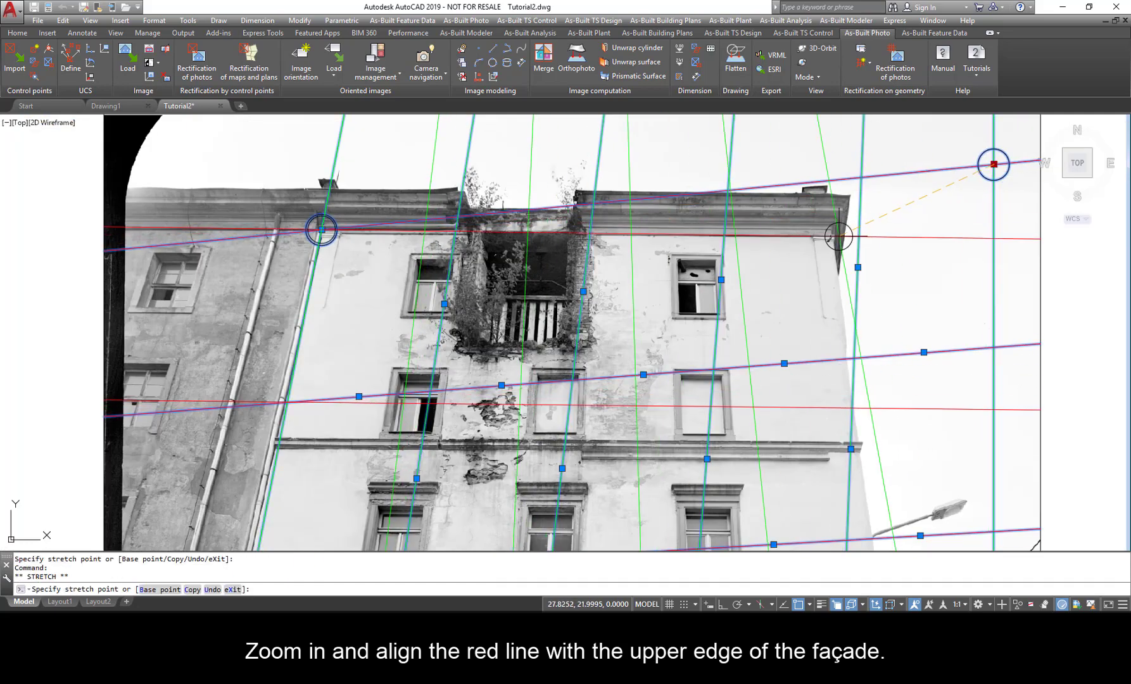
left_click(832, 237)
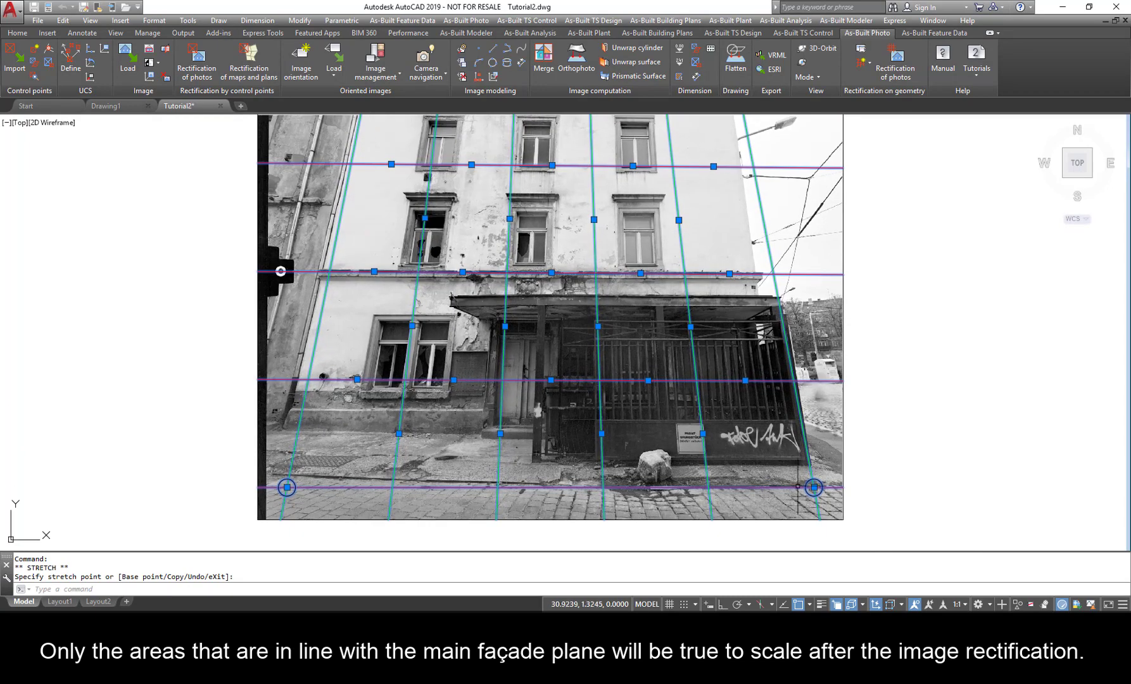
Place the two lower main grid points at the façade's side edges on the ground-floor ledge, and fine-tune the right one
left_click(814, 487)
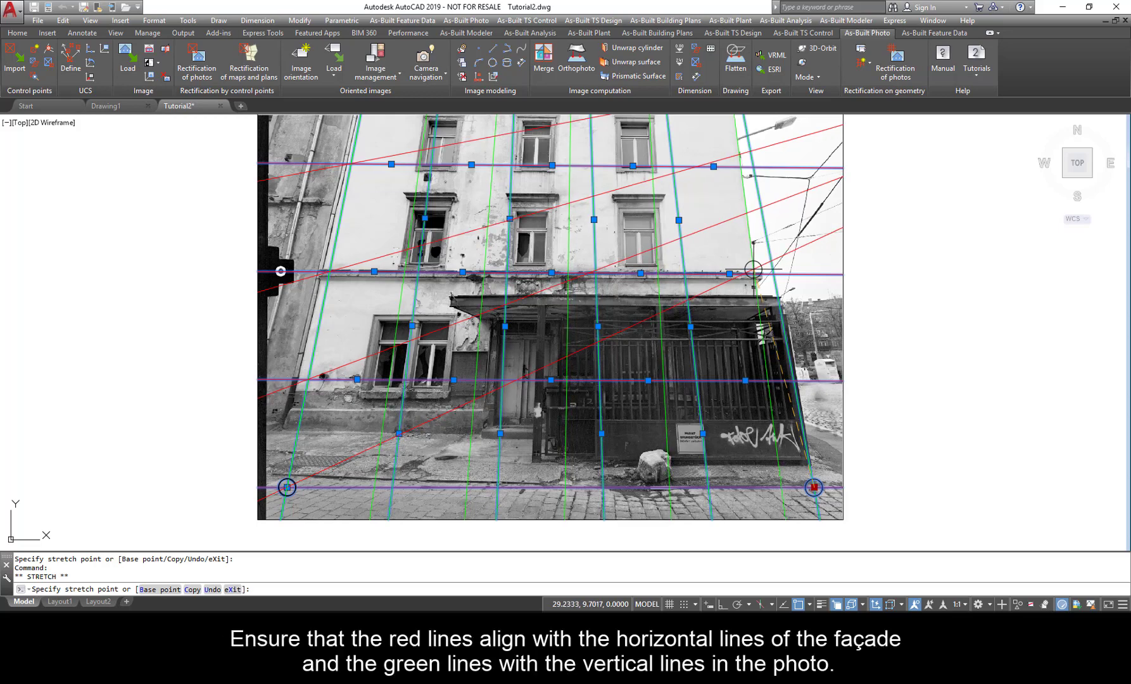
left_click(753, 270)
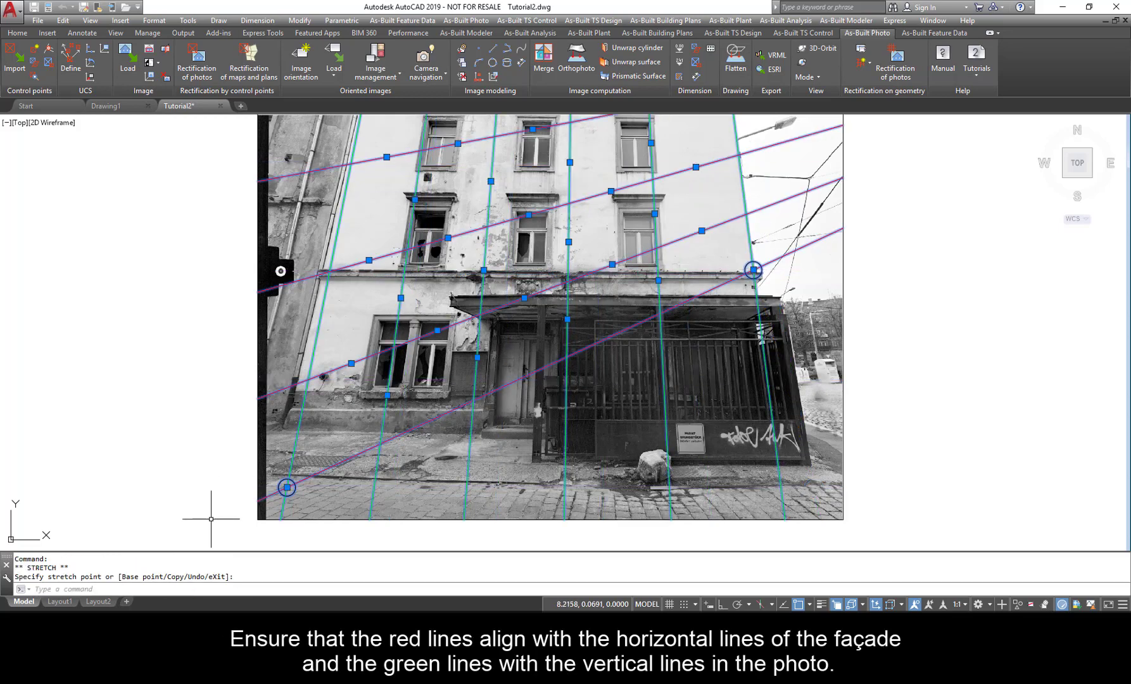
left_click(287, 487)
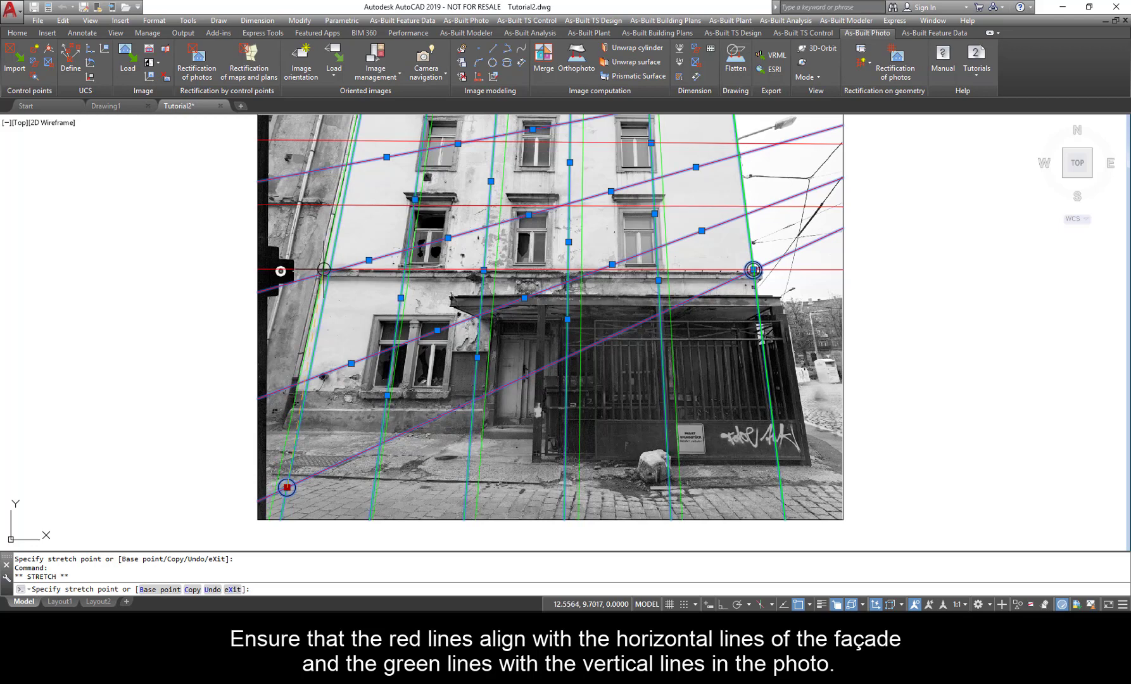
left_click(324, 269)
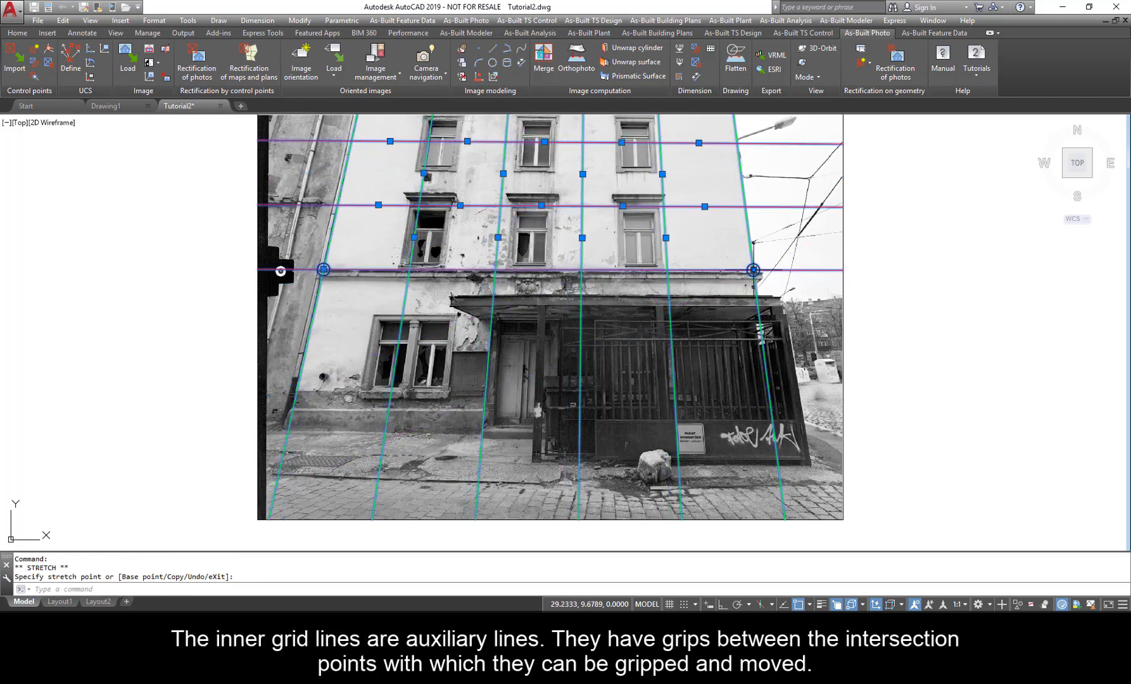
left_click(753, 270)
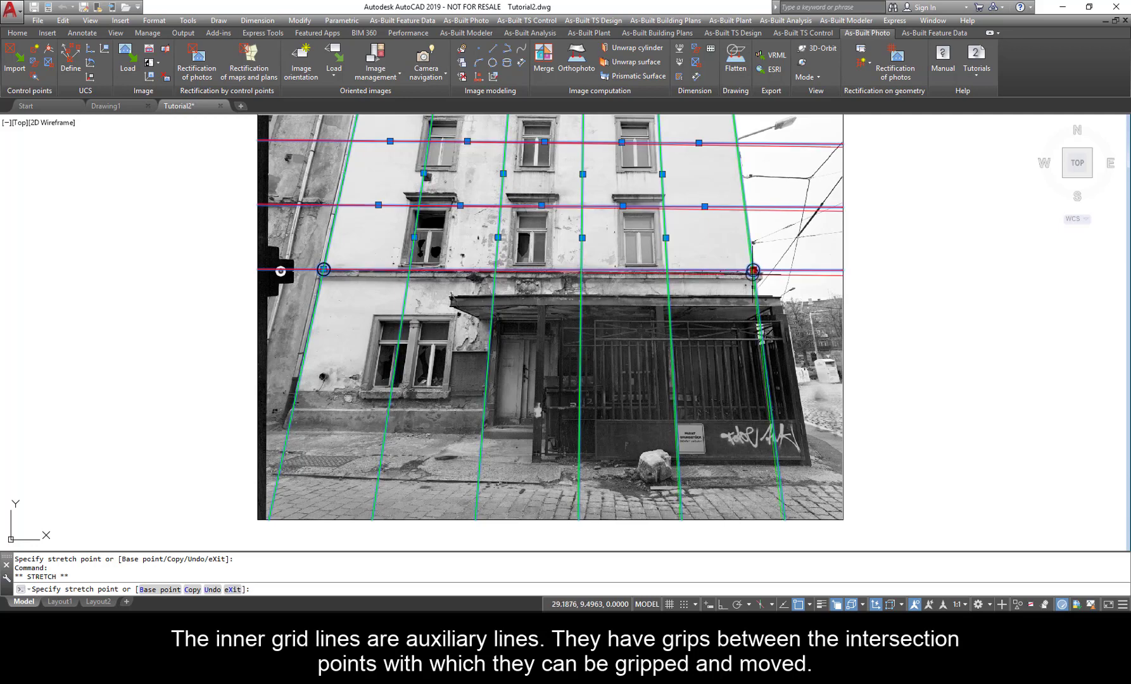
left_click(754, 273)
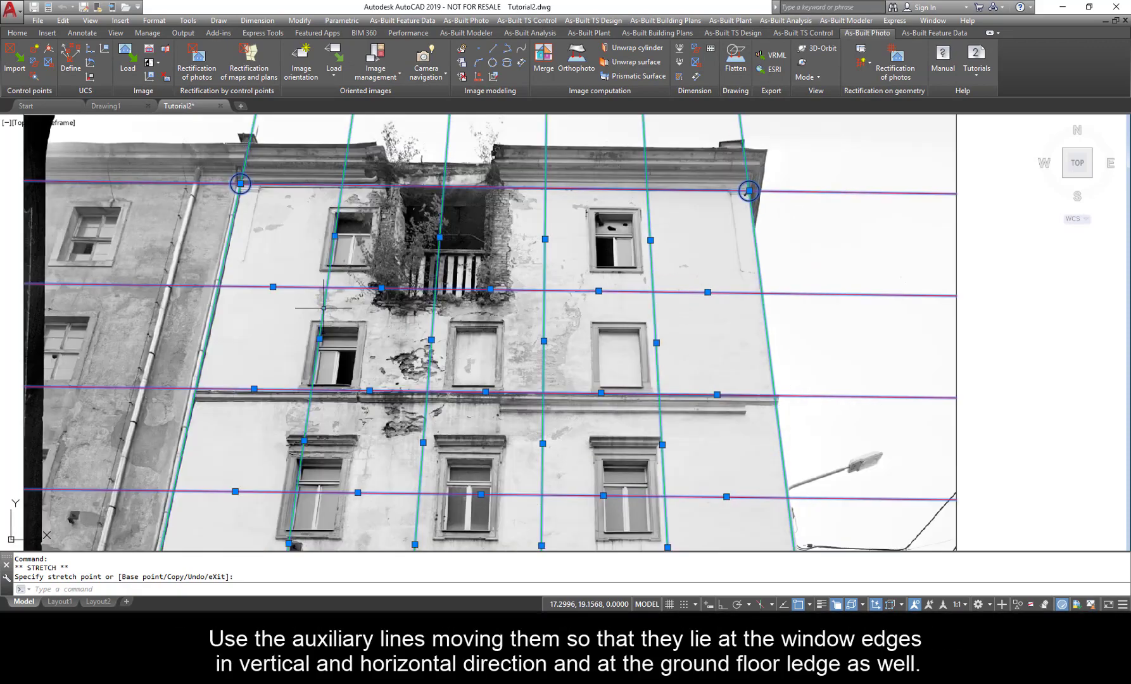
Align the second green grid line with the left window column's left edges and the second red line with the top-row window sills
left_click(323, 336)
scroll(392, 312, "up", 3)
middle_click_drag(392, 314, 368, 581)
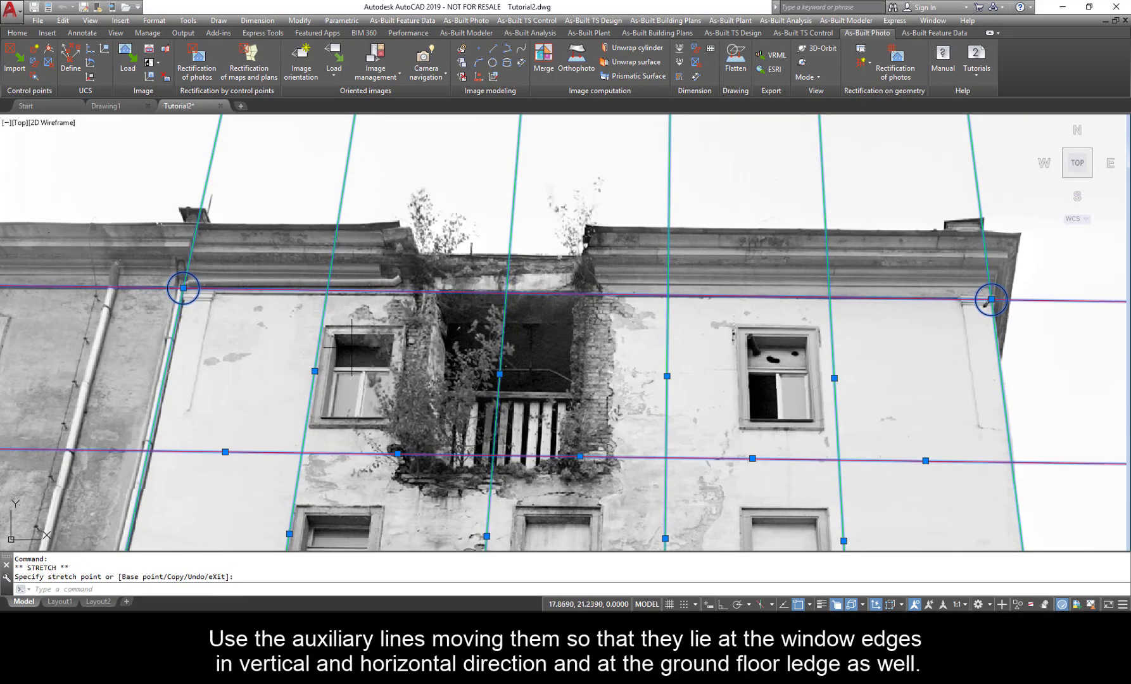
scroll(326, 334, "up", 5)
middle_click_drag(334, 327, 343, 256)
scroll(343, 256, "down", 5)
scroll(608, 358, "down", 4)
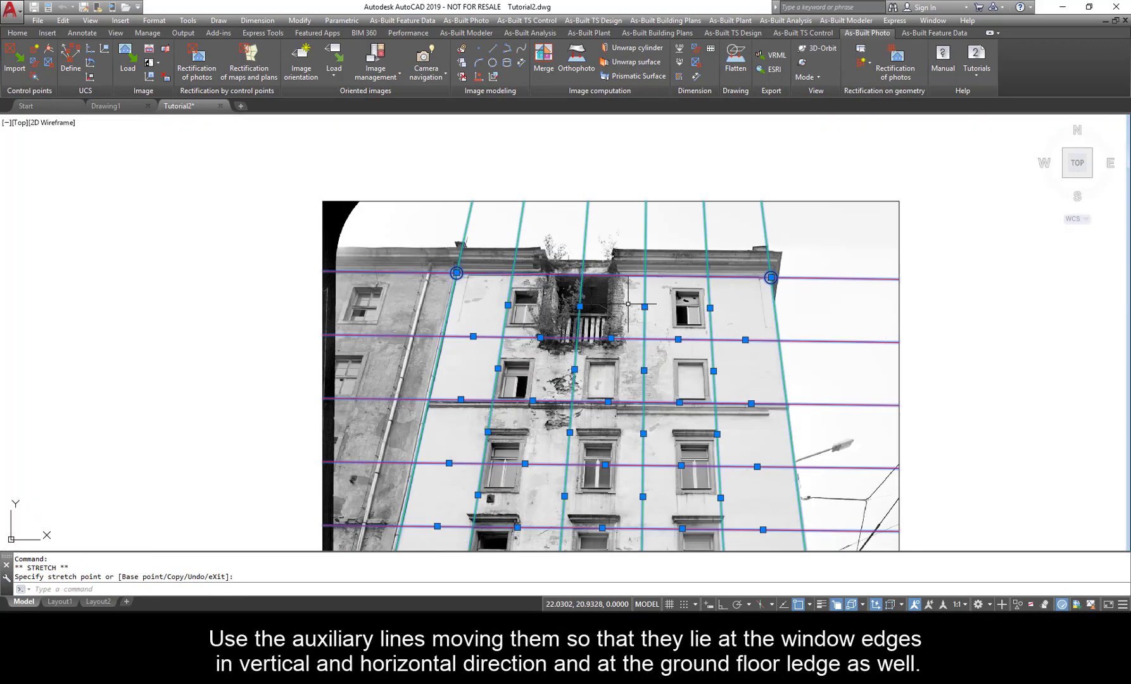
scroll(633, 311, "up", 2)
left_click(488, 356)
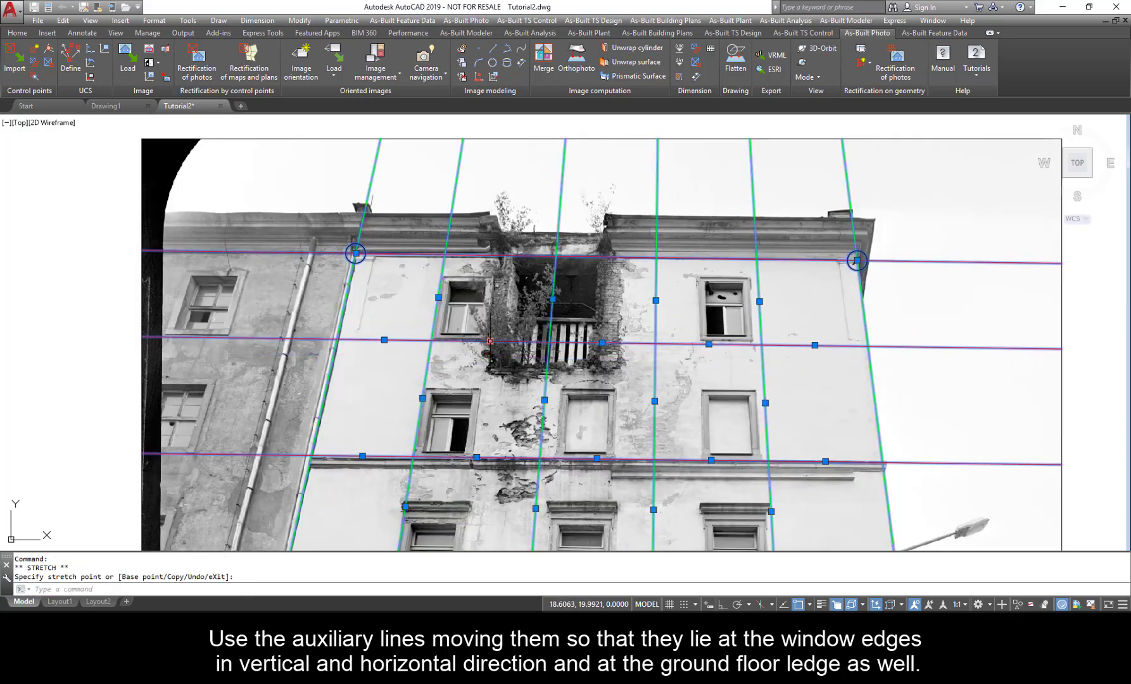
middle_click_drag(488, 311, 487, 131)
Move the fourth red grid line to the bottom edges of the third-row windows
left_click(589, 425)
middle_click_drag(822, 431, 789, 270)
left_click(888, 423)
left_click(888, 420)
middle_click_drag(697, 267, 669, 442)
mouse_move(262, 289)
middle_mouse_down()
mouse_move(290, 387)
mouse_move(318, 347)
middle_mouse_up()
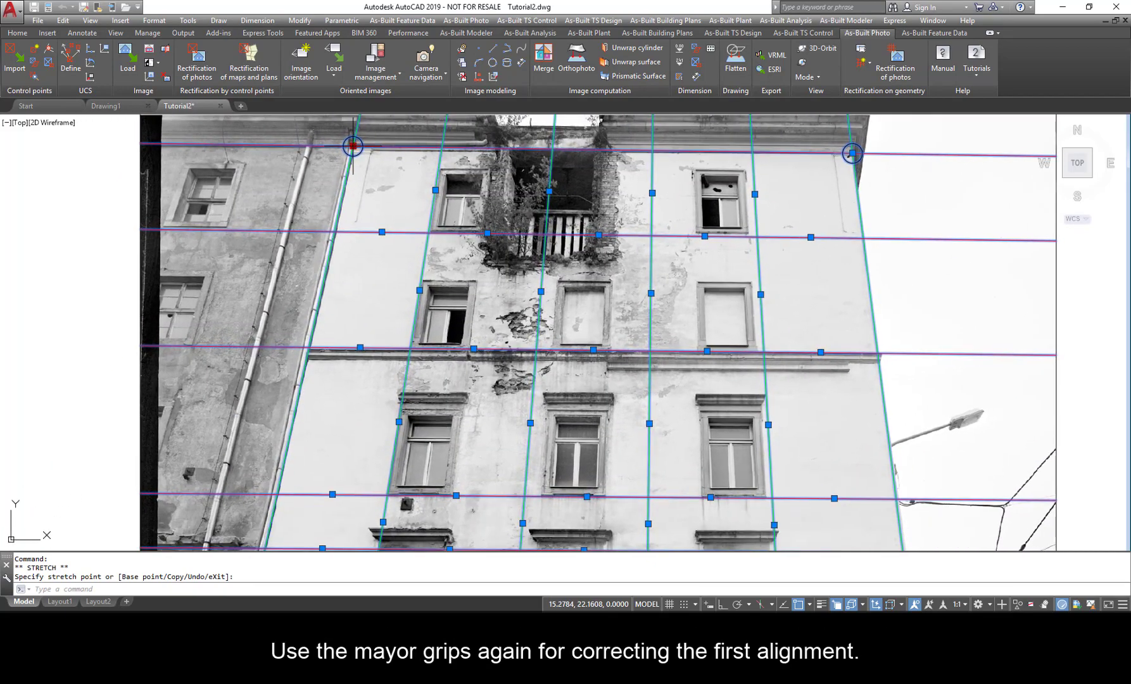
Correct the upper-left main grid point slightly and move the second red line to the top edges of the second-row windows
left_click(353, 146)
left_click(354, 148)
scroll(353, 147, "up", 3)
left_click(567, 285)
left_click(562, 358)
middle_click_drag(675, 408, 571, 209)
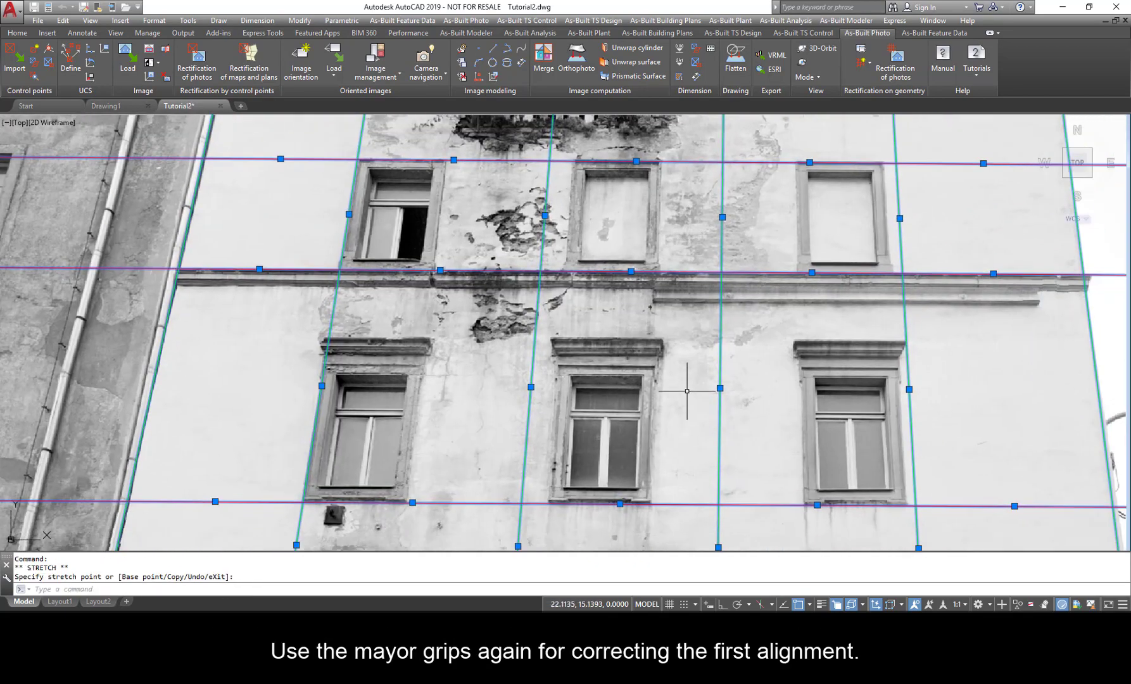
Adjust the fifth red grid line to the top edges of the fourth-row window hoods and finish editing the grid
scroll(687, 391, "down", 2)
left_click(826, 389)
left_click(821, 390)
scroll(886, 400, "down", 2)
middle_click_drag(825, 380, 636, 328)
scroll(639, 328, "down", 2)
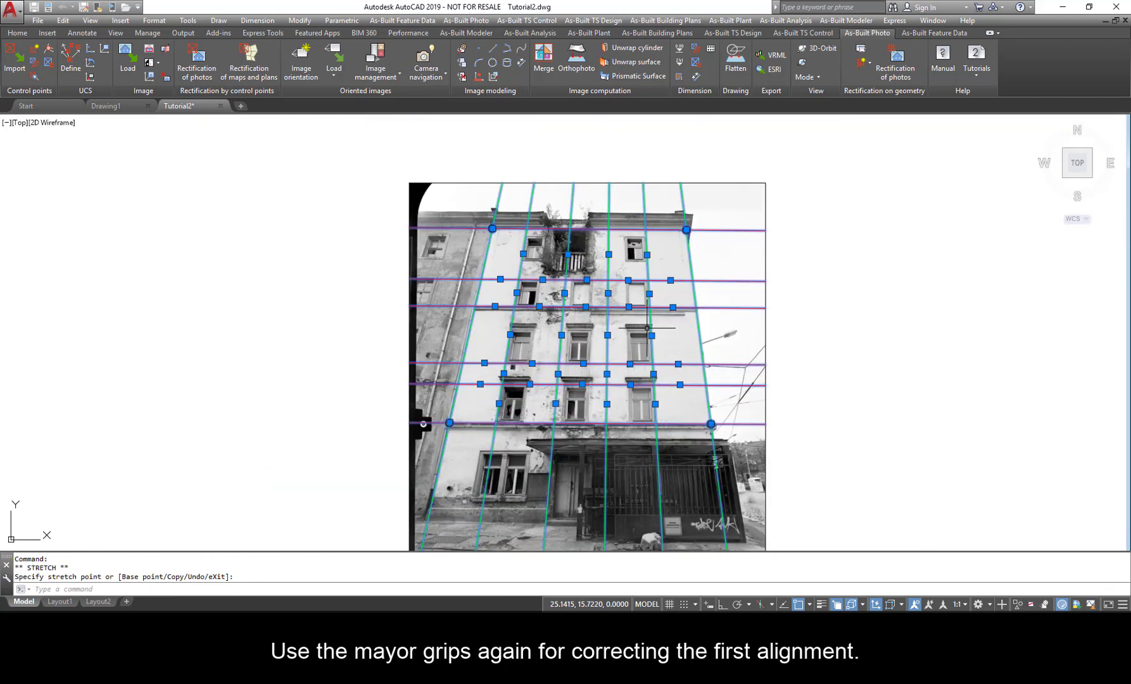
key("Escape")
key("Escape")
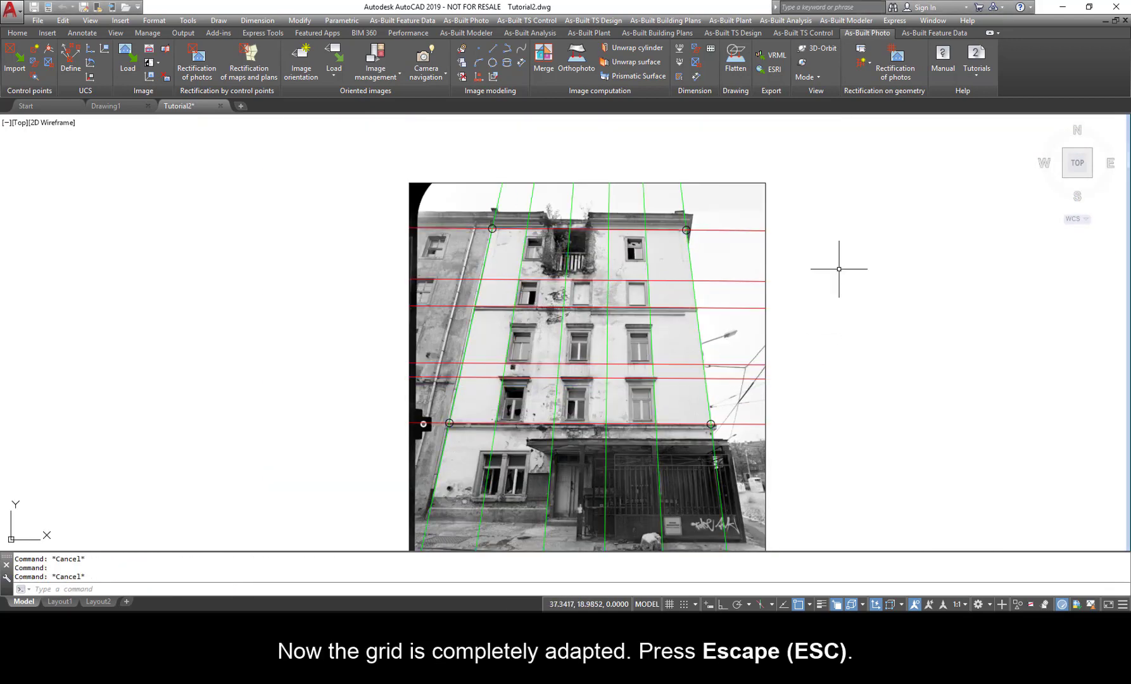
Start a new geometry-based photo rectification and choose the façade photo as the distorted image
left_click(889, 76)
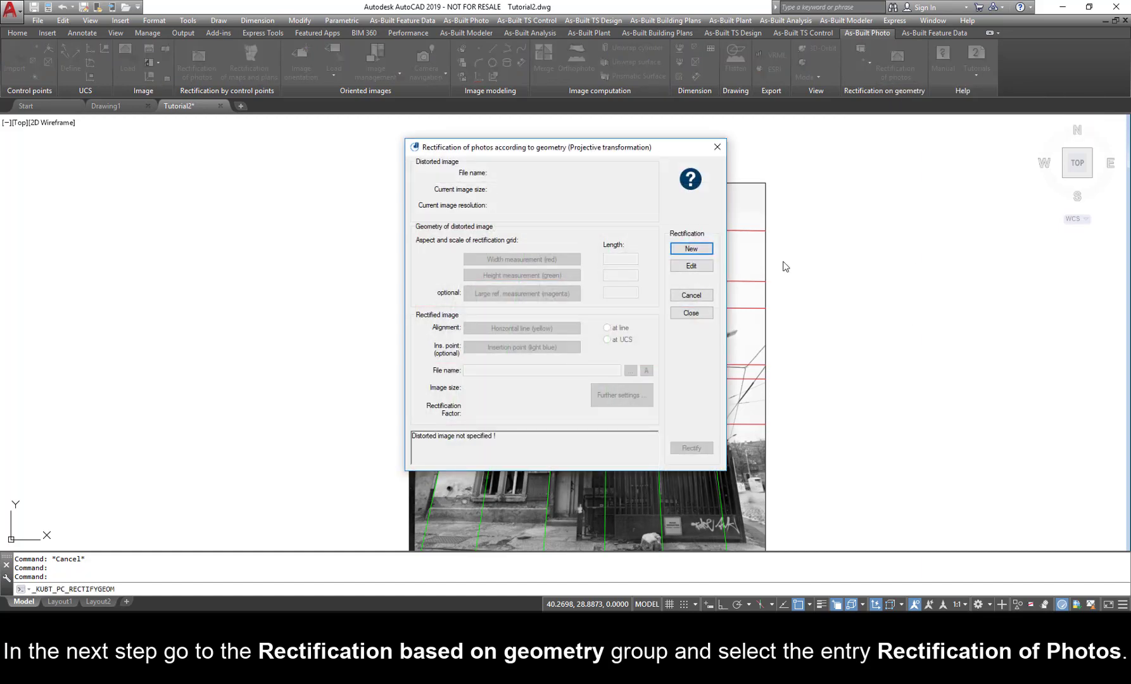
left_click_drag(612, 150, 841, 170)
left_click(913, 272)
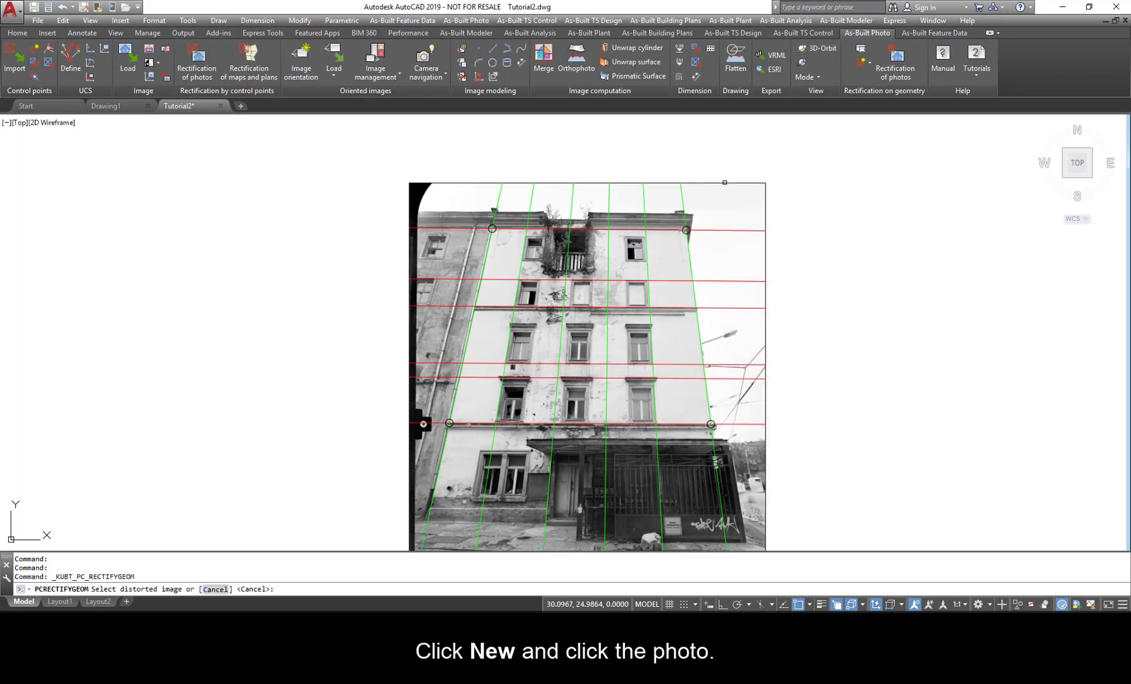
left_click(723, 183)
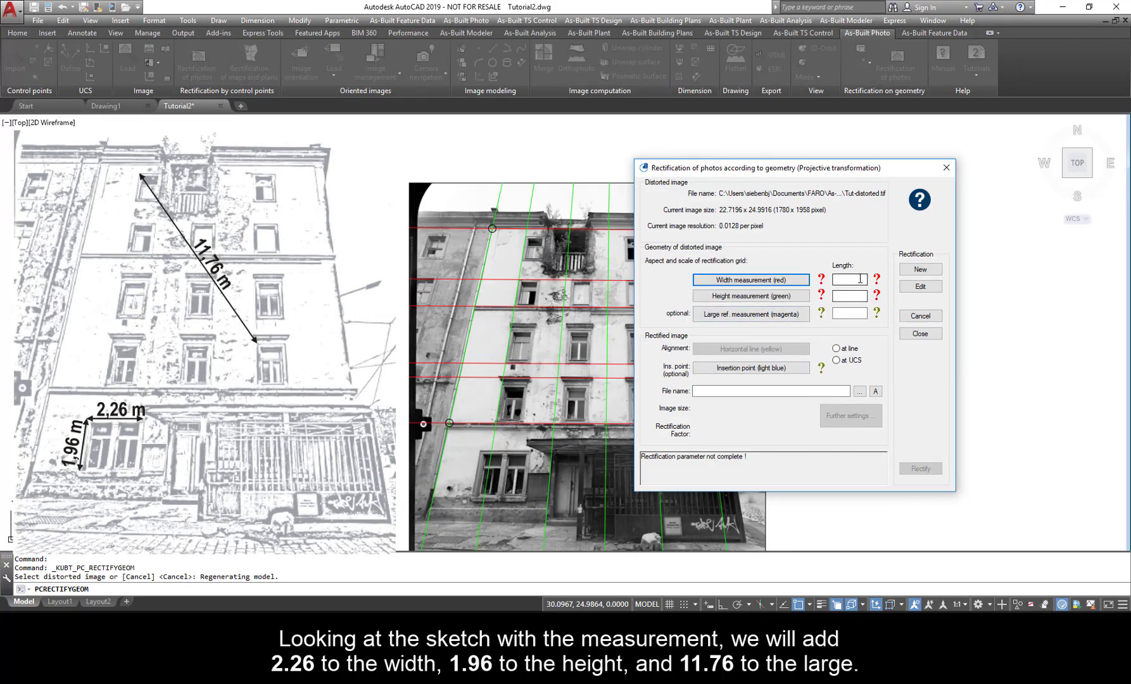
Set the reference lengths to 2.26 for width, 1.96 for height and 11.76 for the large reference measurement
left_click(861, 279)
type("2.26")
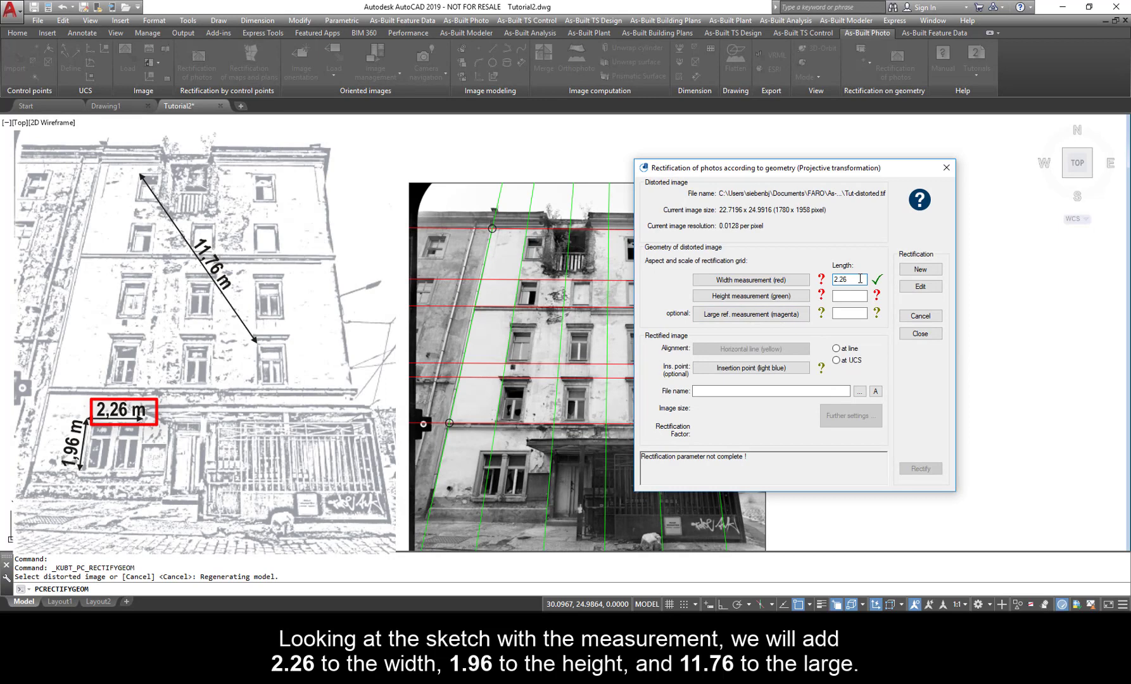
left_click(847, 296)
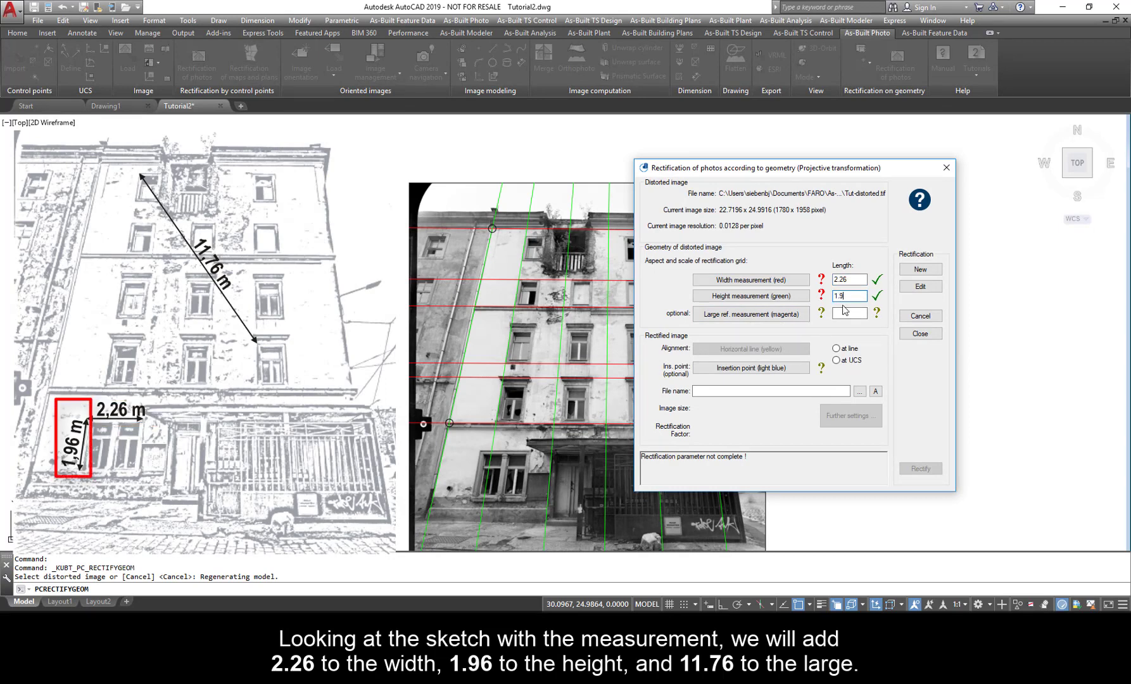
left_click(843, 311)
type("11")
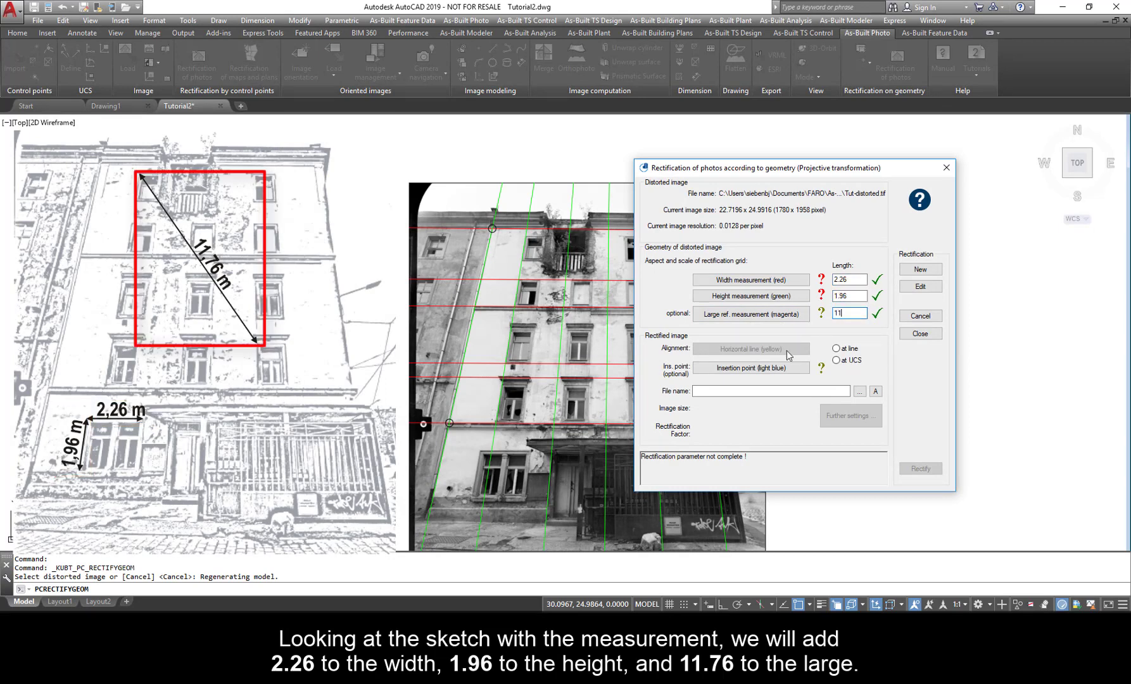
type(".76")
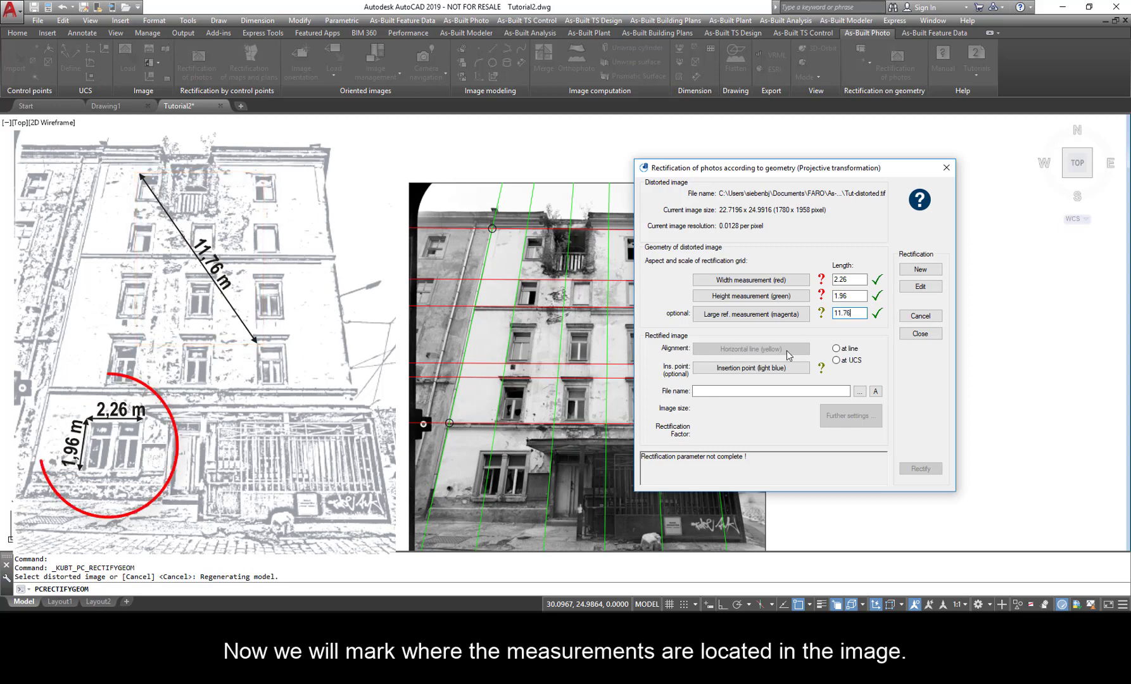
Mark the width measurement along the top edge of the ground-floor window, starting at its upper-left frame corner
left_click(733, 281)
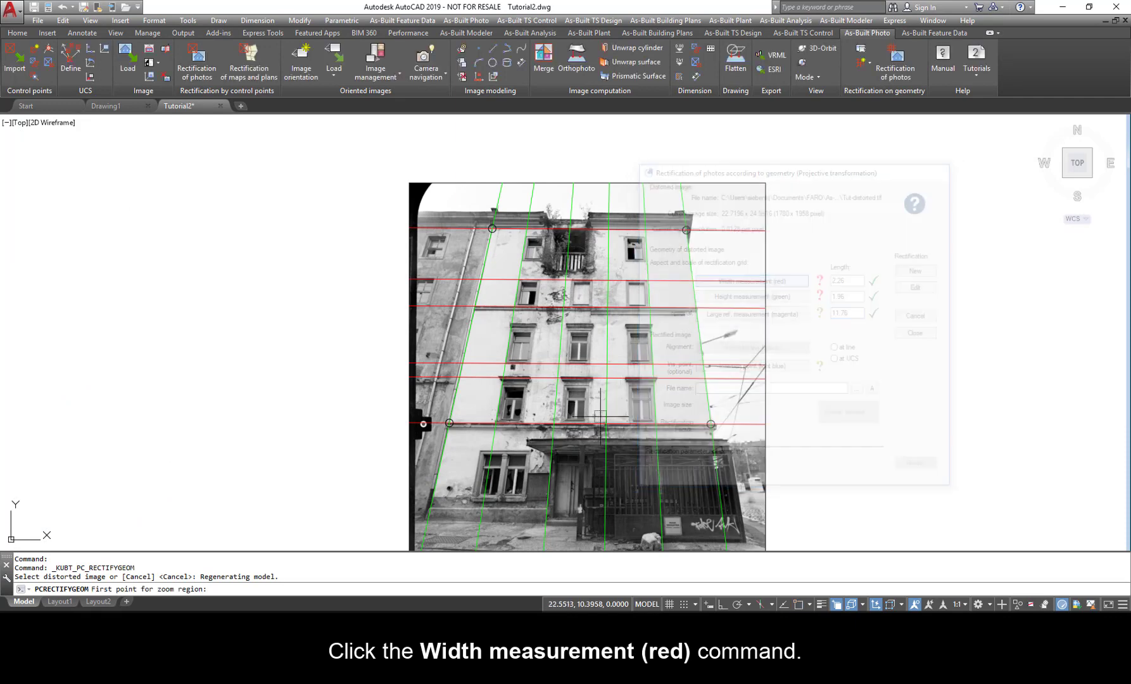
scroll(519, 447, "up", 10)
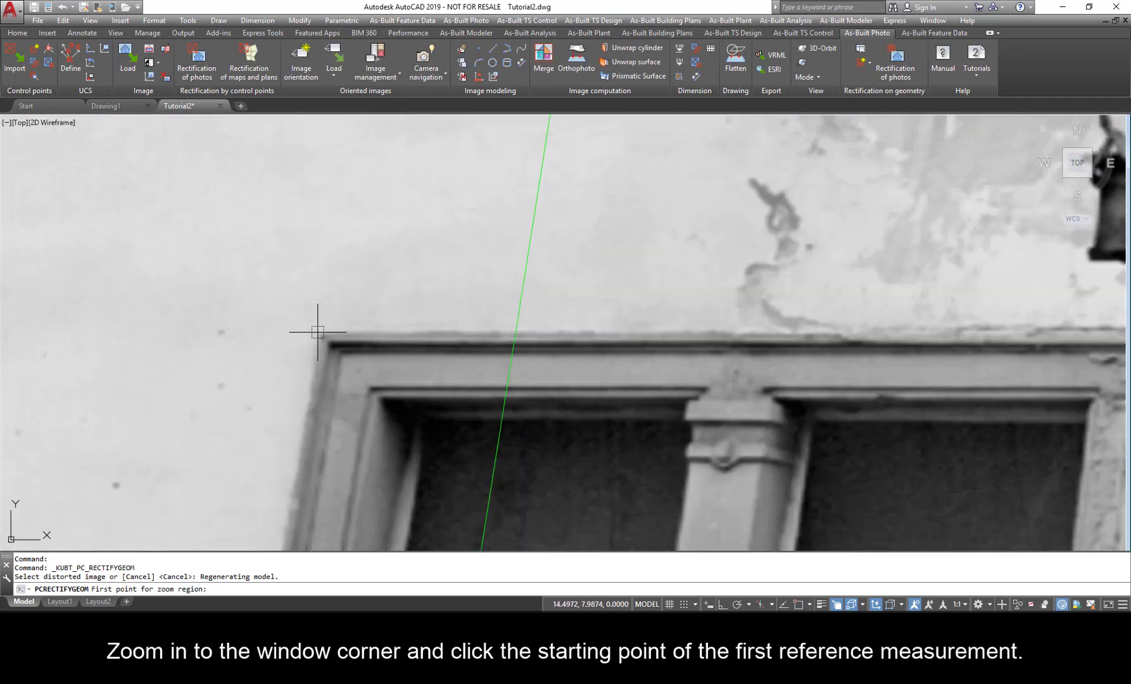
left_click(318, 332)
left_click(356, 377)
scroll(395, 342, "down", 4)
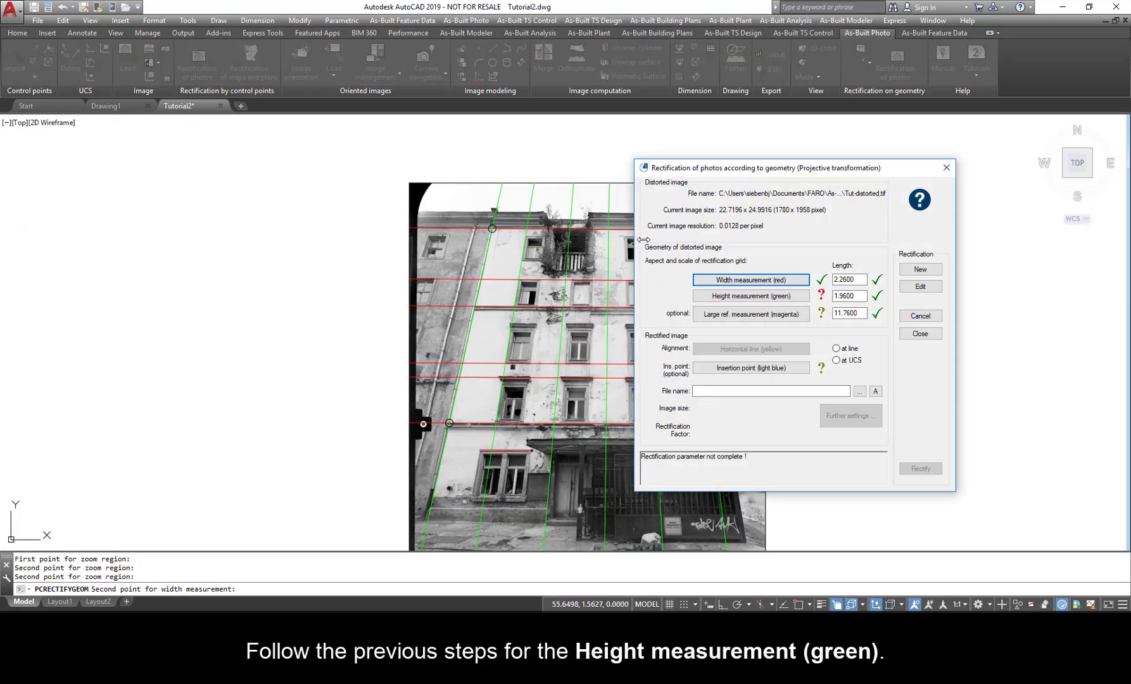
Mark the height measurement along the ground-floor window's left edge, from its upper-left corner down to the sill
left_click(768, 298)
left_click(476, 447)
left_click(482, 452)
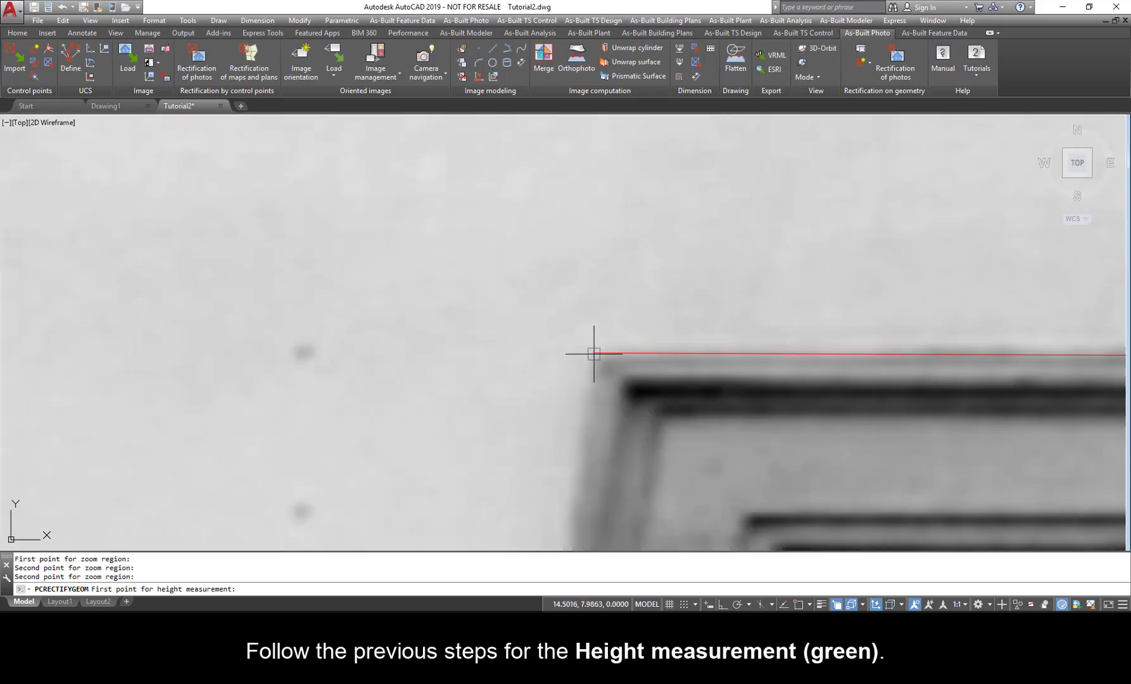
left_click(595, 354)
left_click(481, 501)
left_click(423, 424)
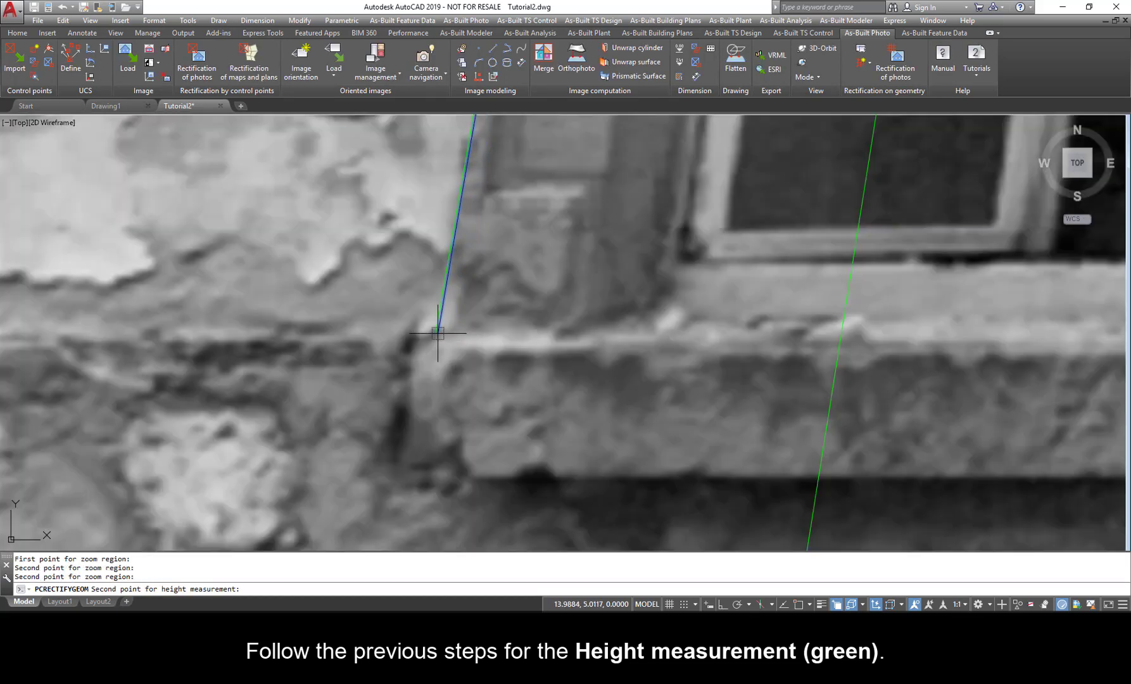
left_click(438, 333)
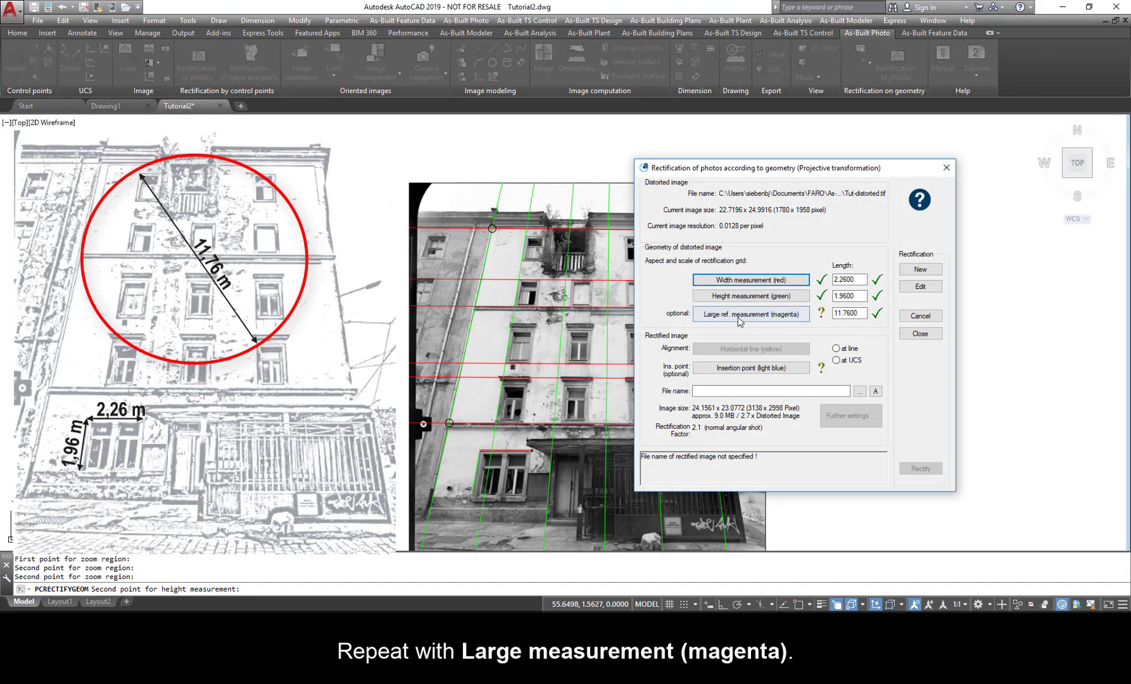
Mark the large reference measurement from the top-floor left window's upper-left corner to the upper-left frame corner of the right window in the lowest upper-storey row
left_click(754, 318)
left_click(522, 234)
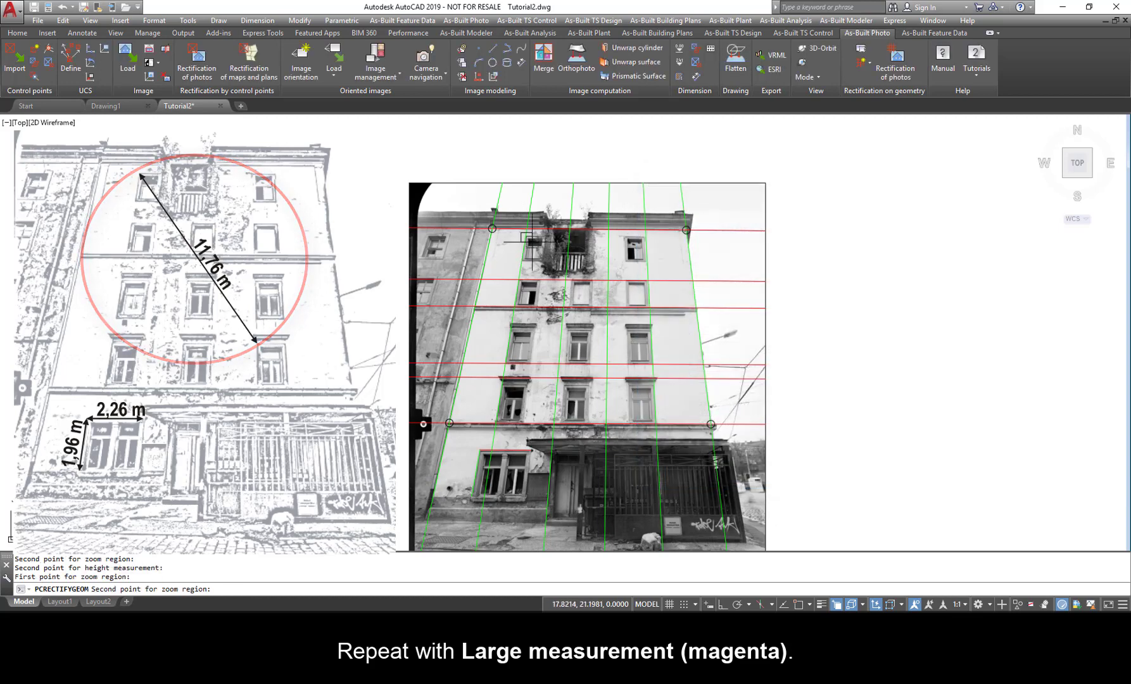
left_click(536, 242)
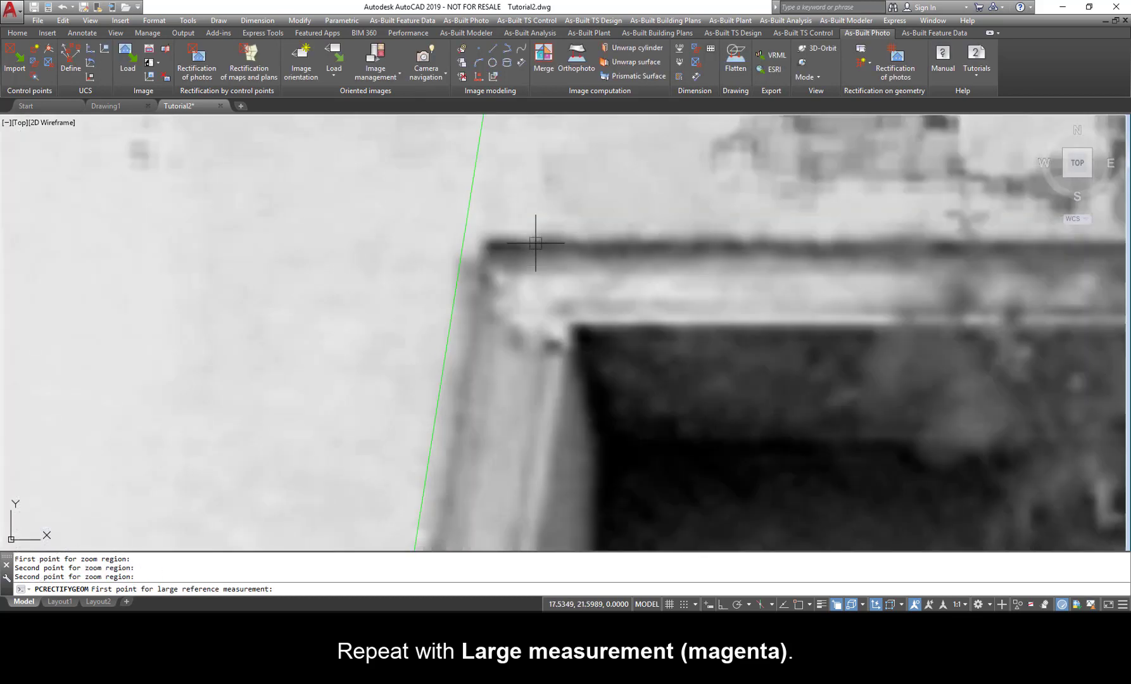
left_click(483, 239)
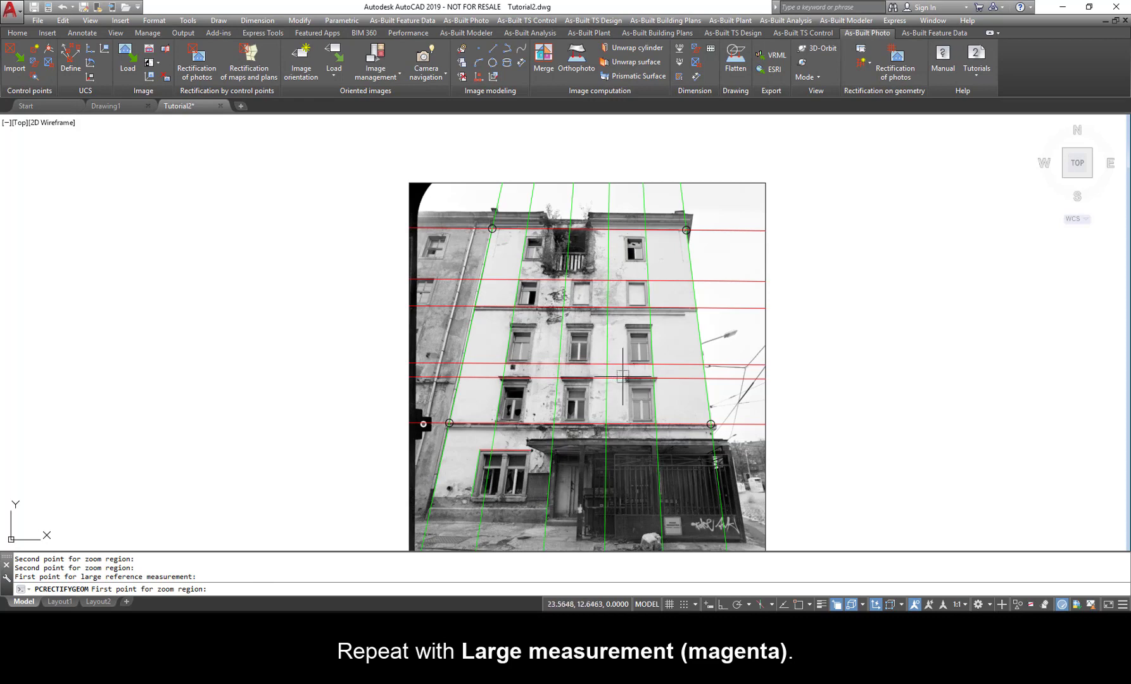
scroll(497, 334, "up", 5)
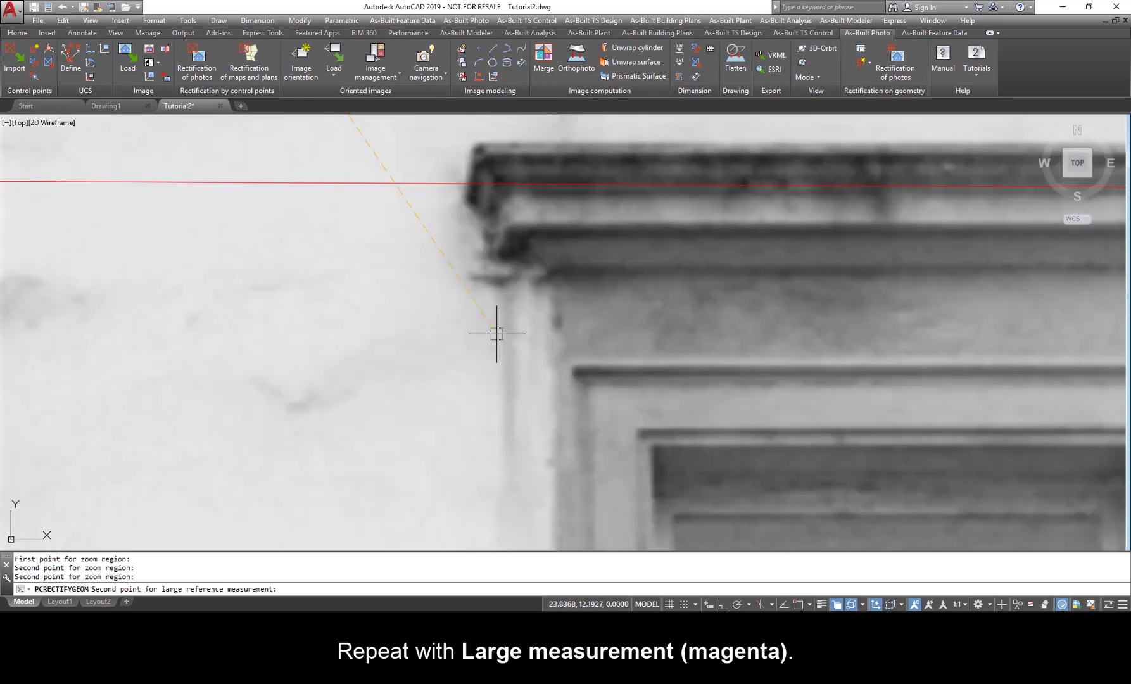
left_click(569, 370)
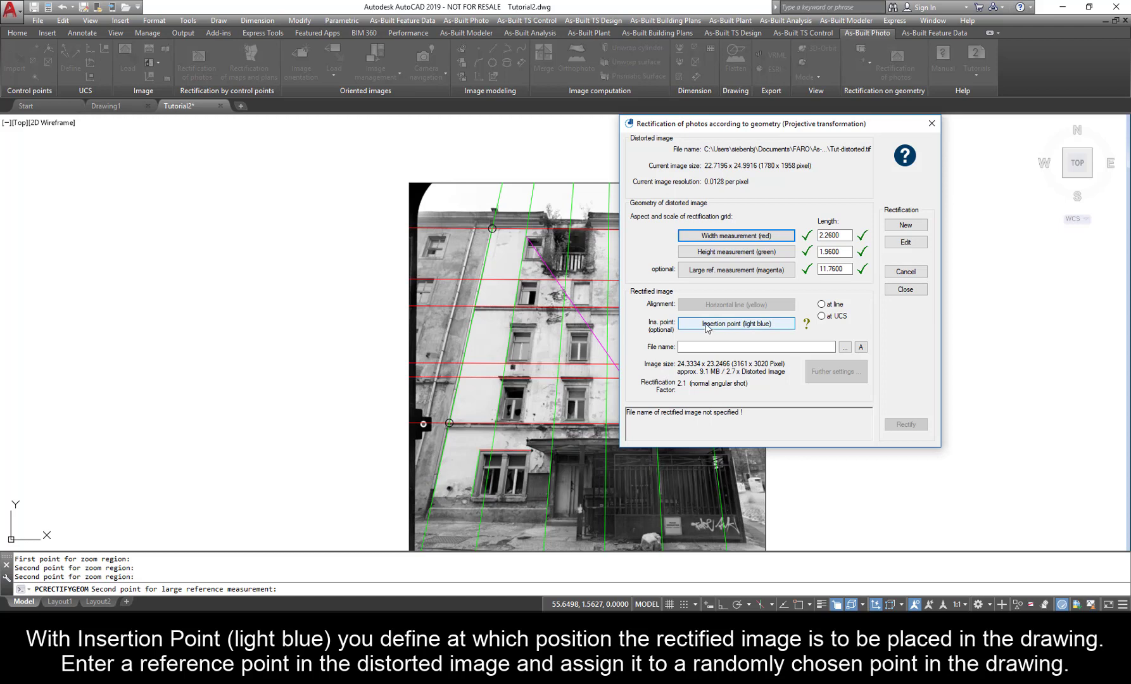
Define the insertion point by linking a reference point at the façade's lower-left edge beside the downpipe to a free point left of the photo
left_click(743, 330)
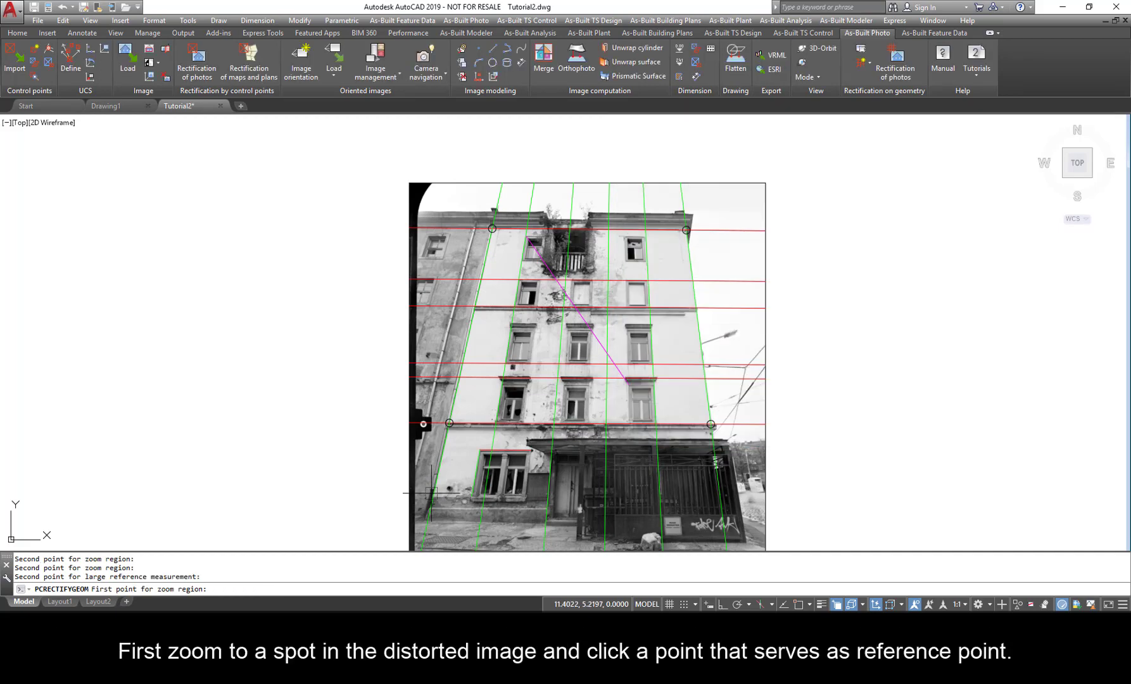
left_click(432, 491)
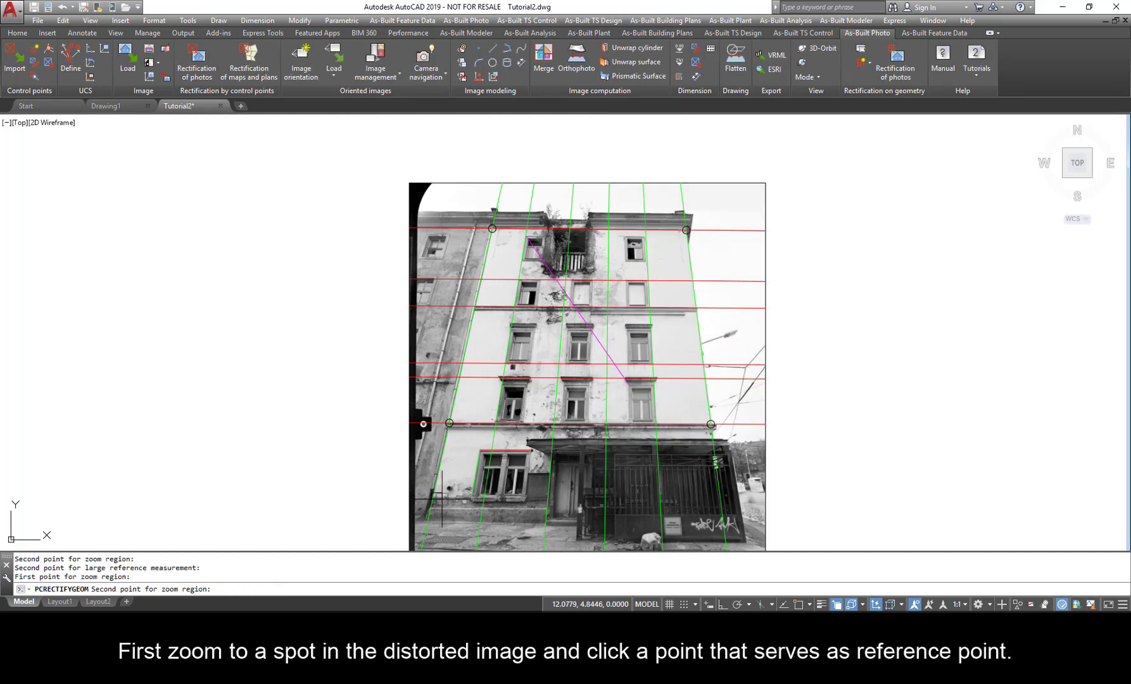
left_click(445, 501)
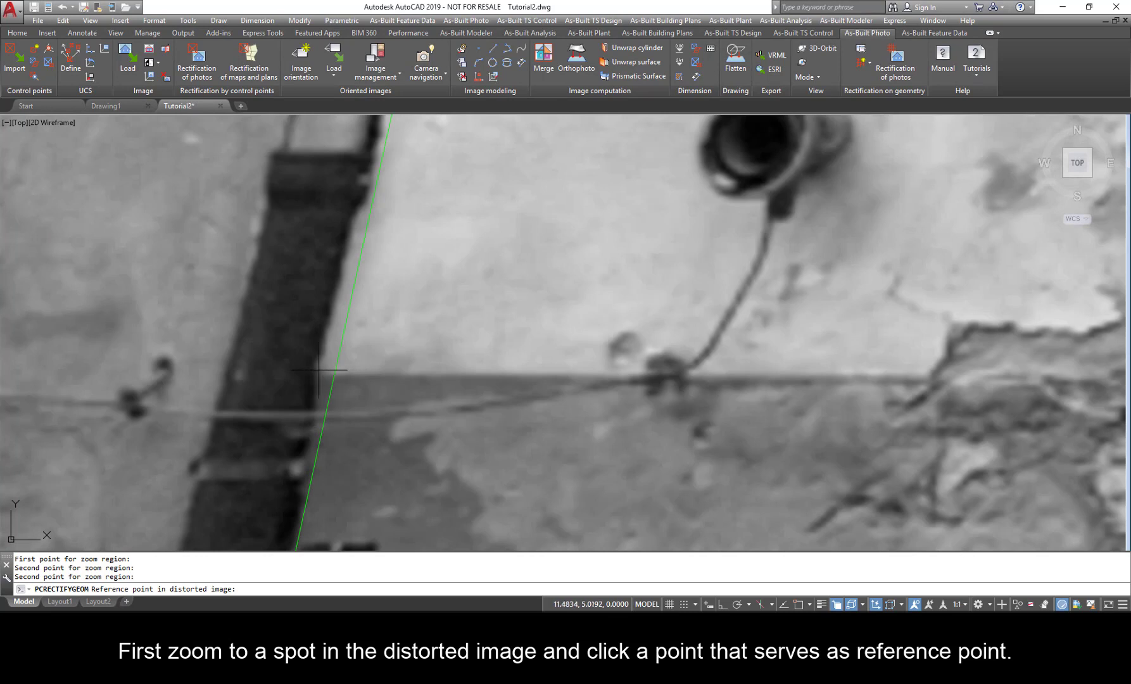
left_click(322, 376)
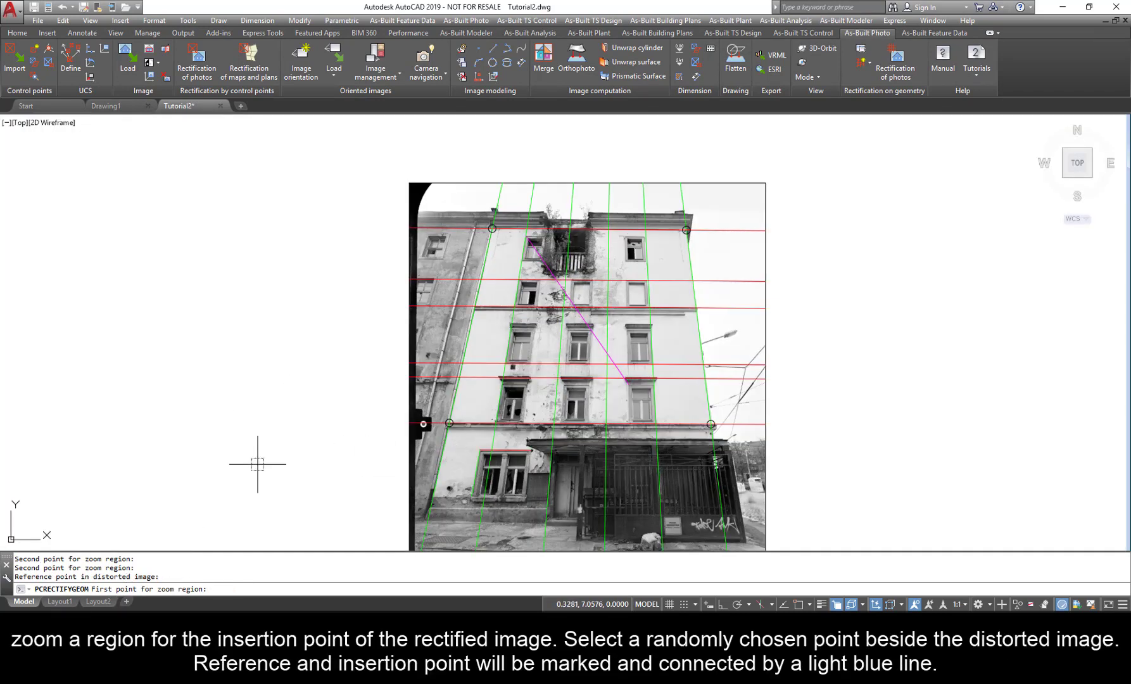
middle_click_drag(131, 472, 261, 380)
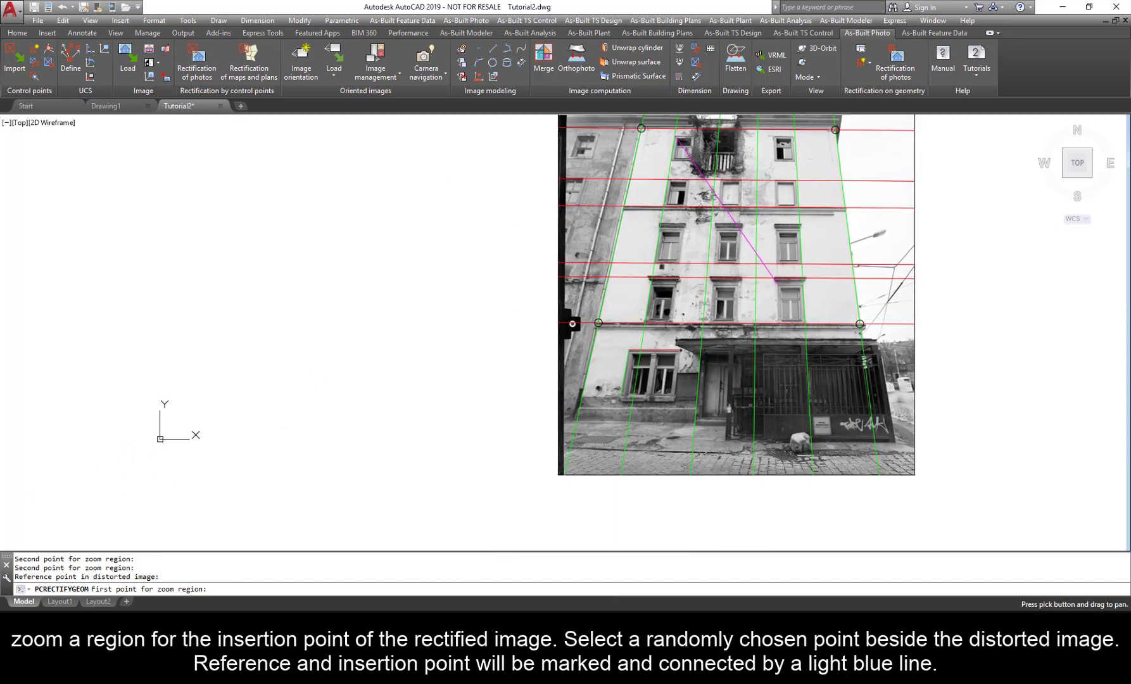
left_click(123, 373)
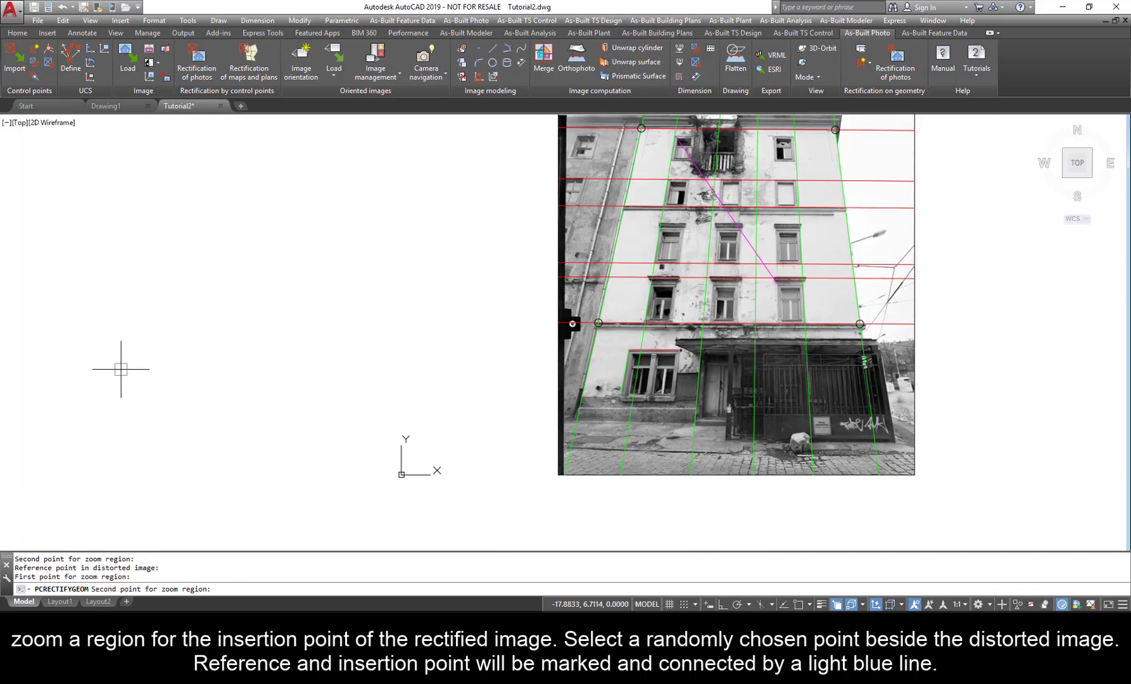
left_click(155, 399)
left_click(151, 409)
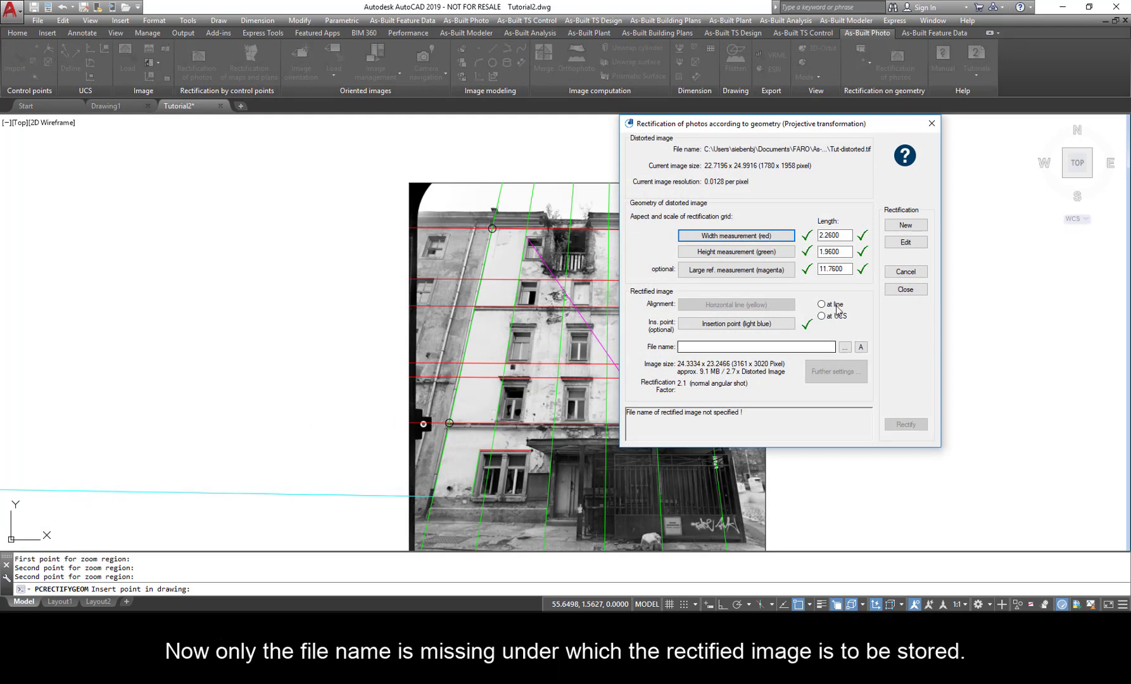
Name the rectified output file Tut-undistorted.tif manually instead of automatically, and save it as TIFF in the Photo folder
left_click(861, 348)
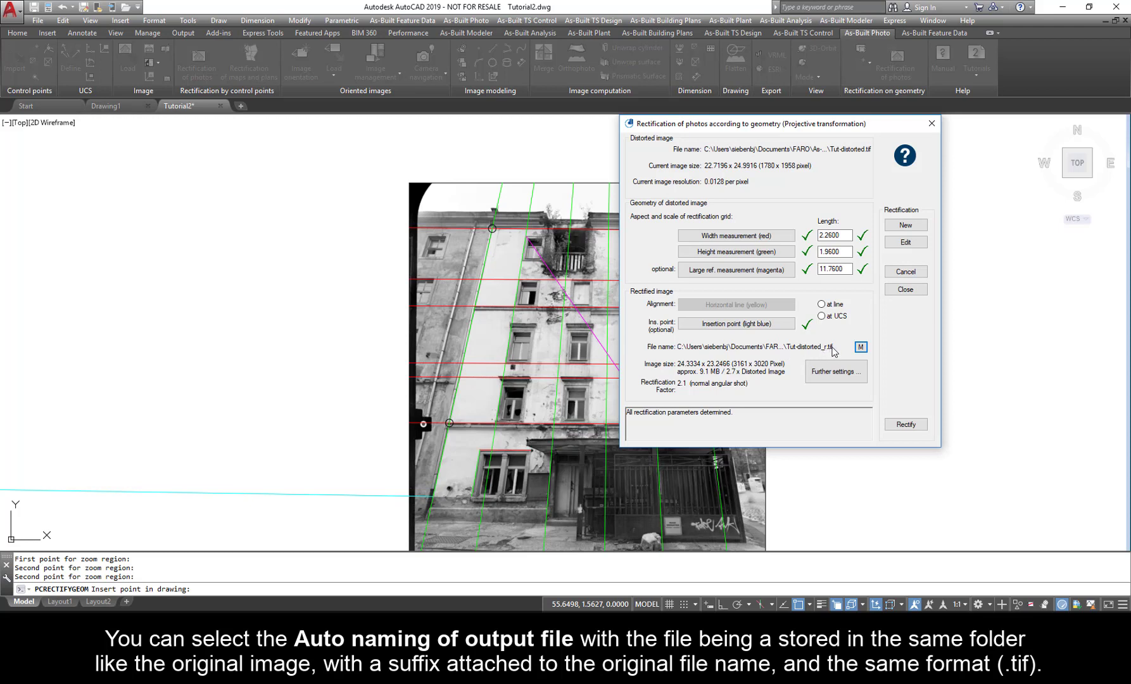
left_click(860, 347)
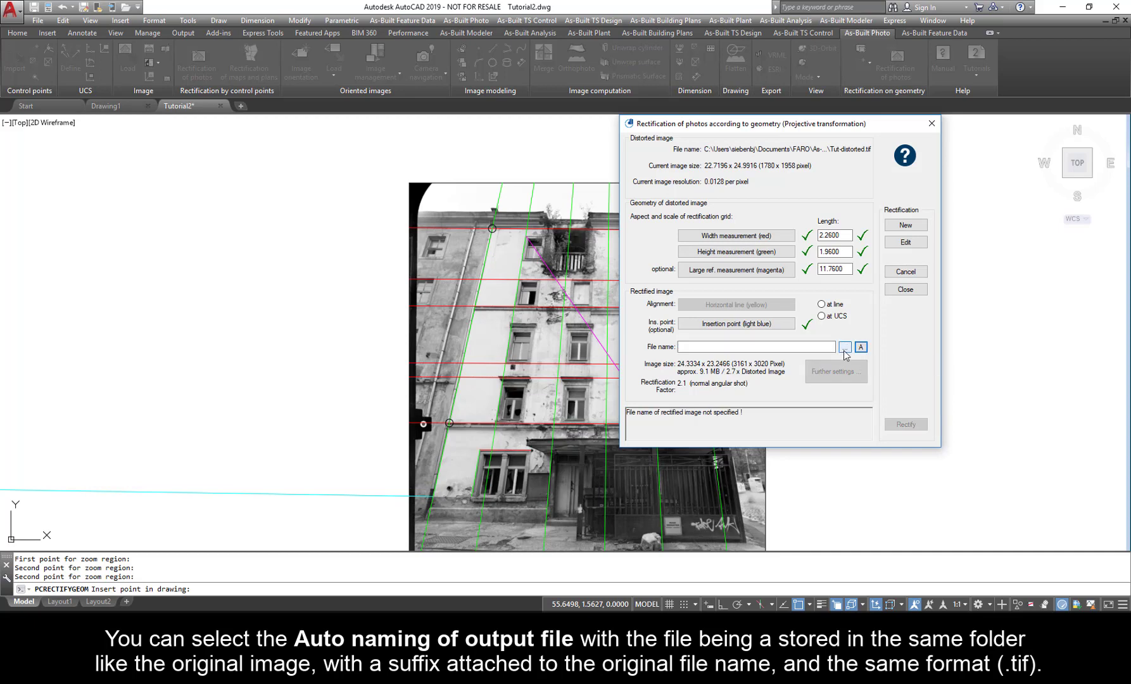
left_click(846, 347)
left_click(693, 215)
left_click_drag(727, 502, 732, 502)
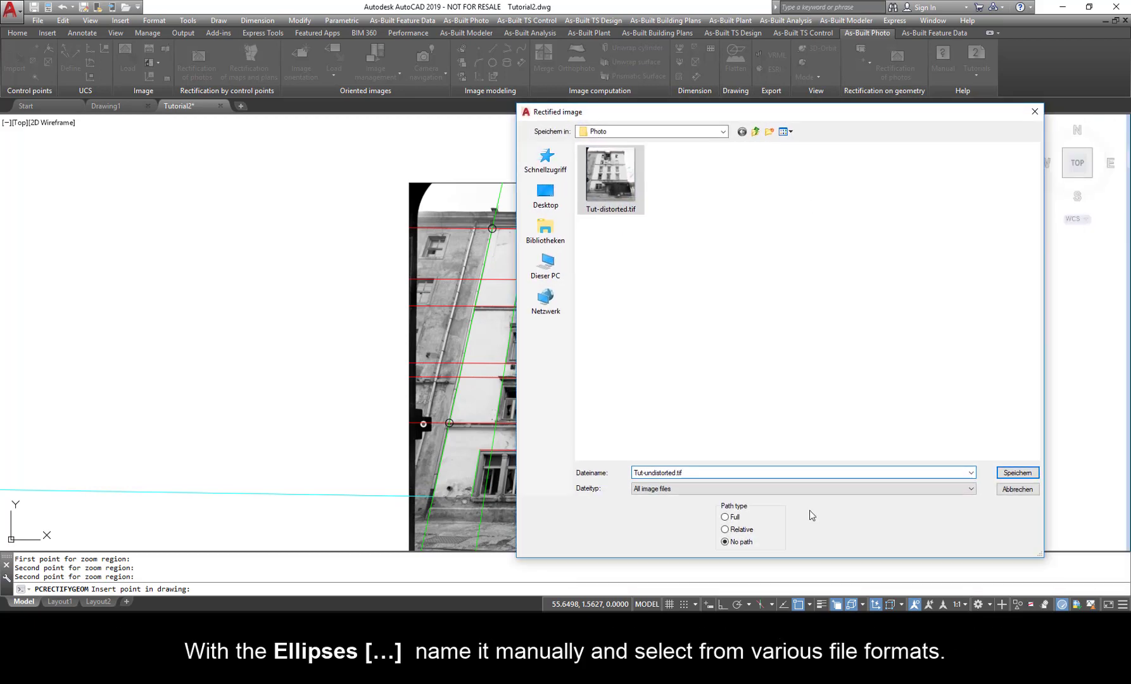
left_click(799, 489)
left_click(666, 530)
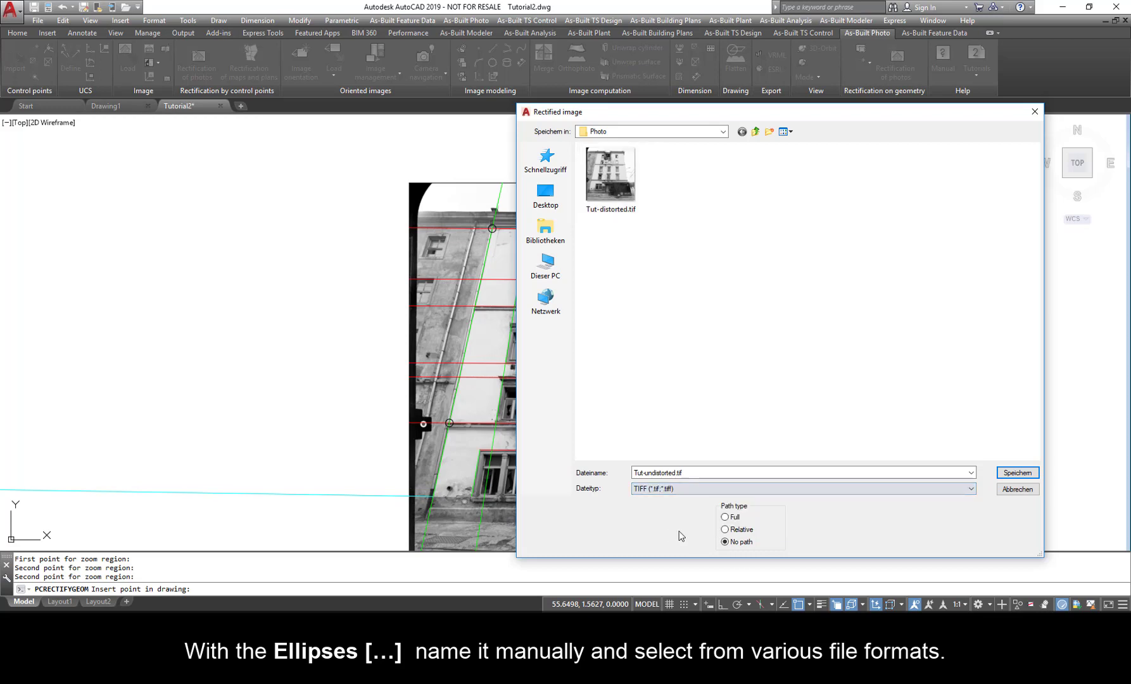
left_click(1013, 475)
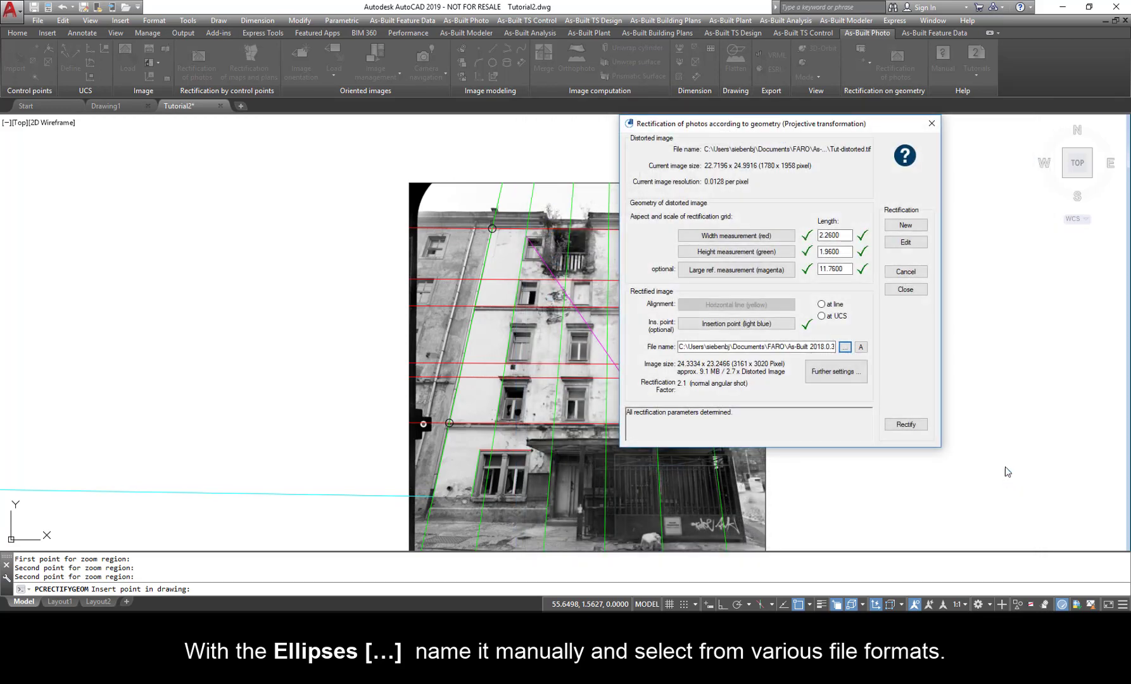
Review the further settings for the output pixel size without changing them, and compute the rectified façade image
left_click(824, 373)
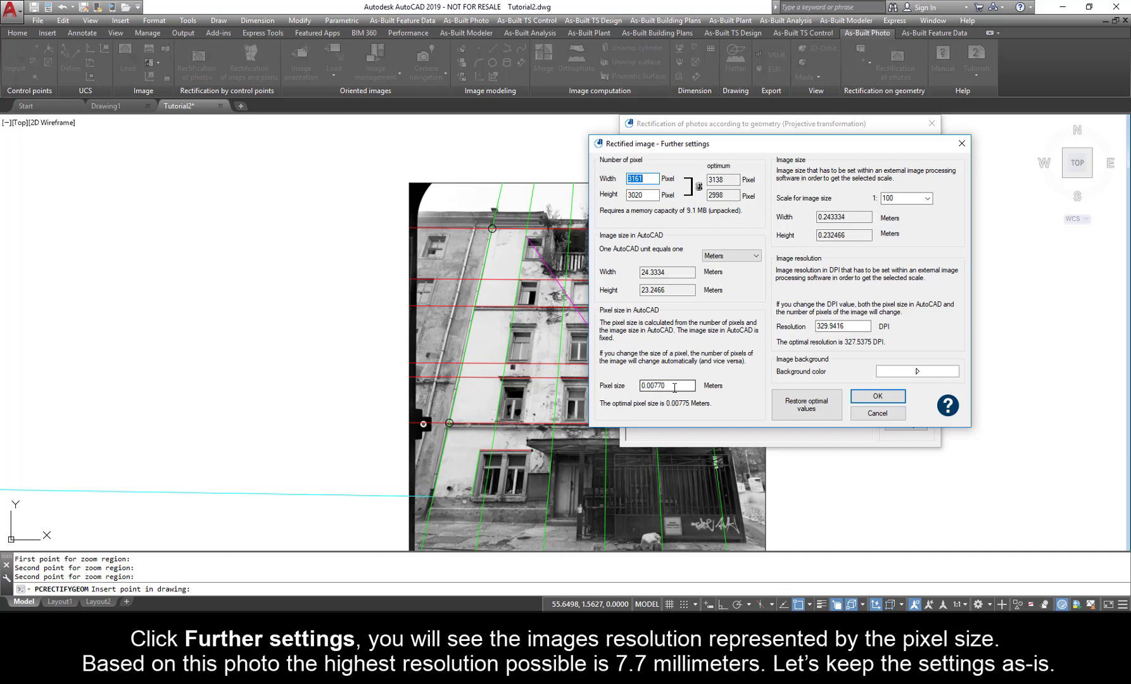
left_click(887, 414)
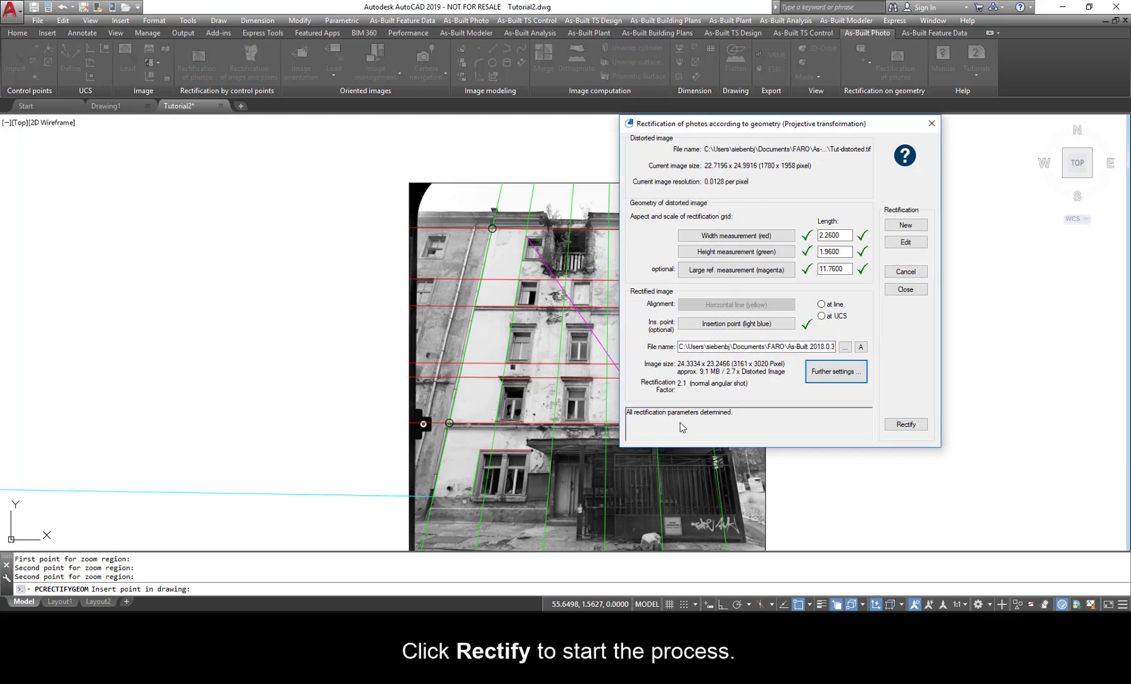
left_click(906, 424)
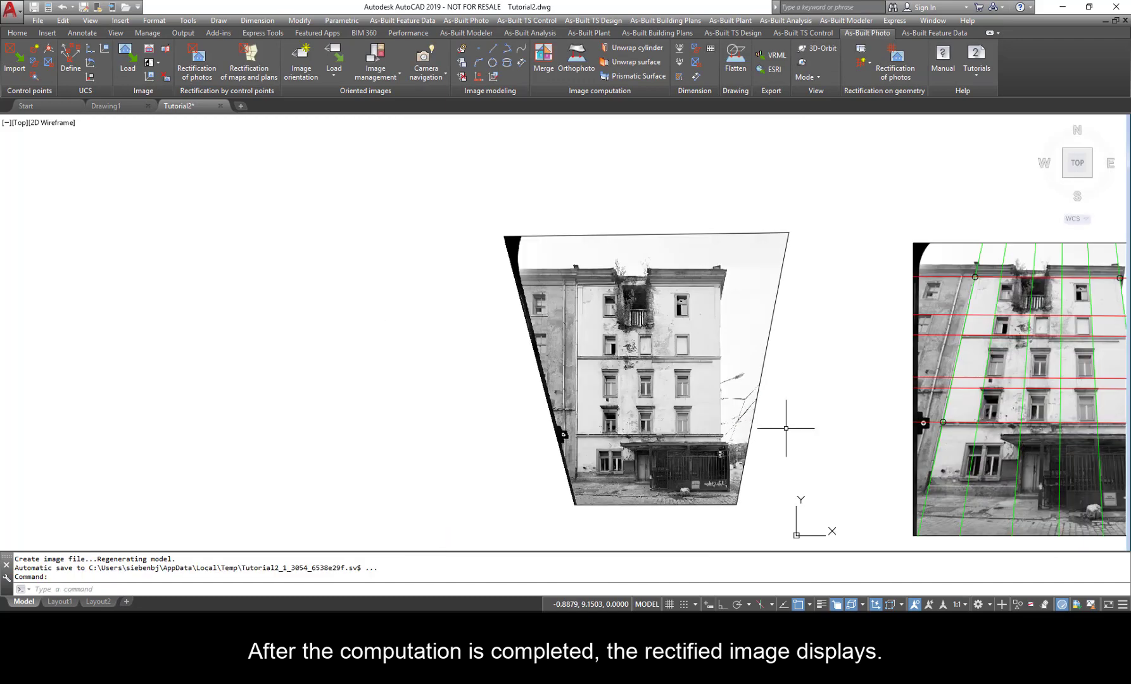
mouse_move(786, 428)
middle_mouse_down()
mouse_move(694, 425)
mouse_move(555, 391)
middle_mouse_up()
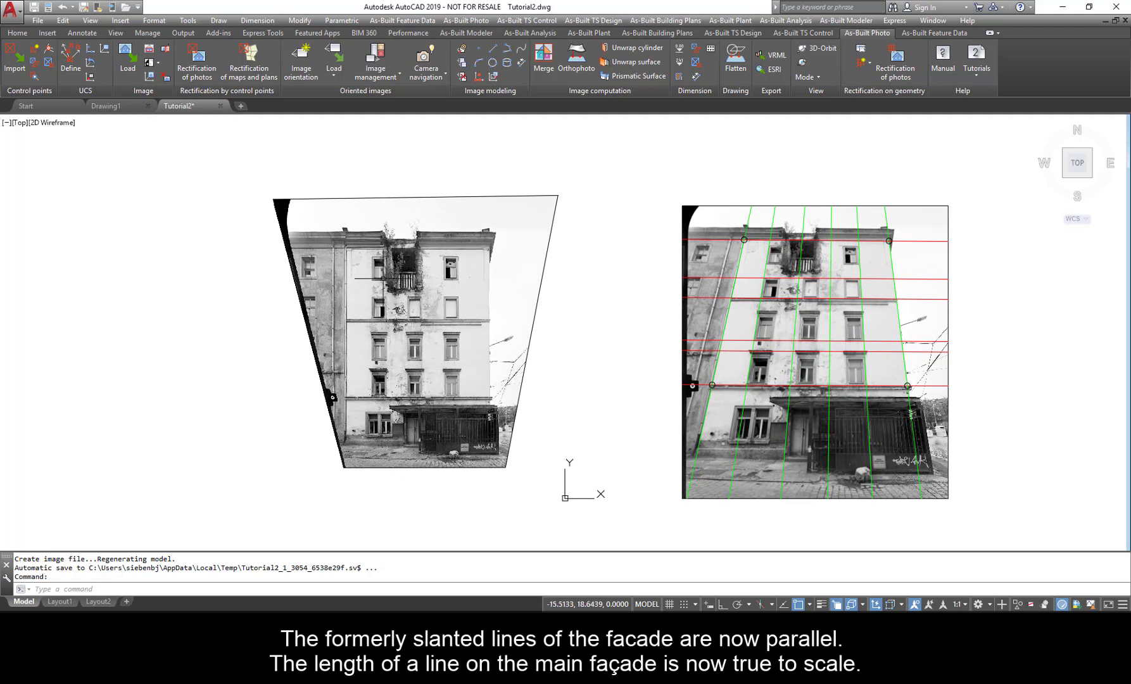
scroll(382, 278, "up", 5)
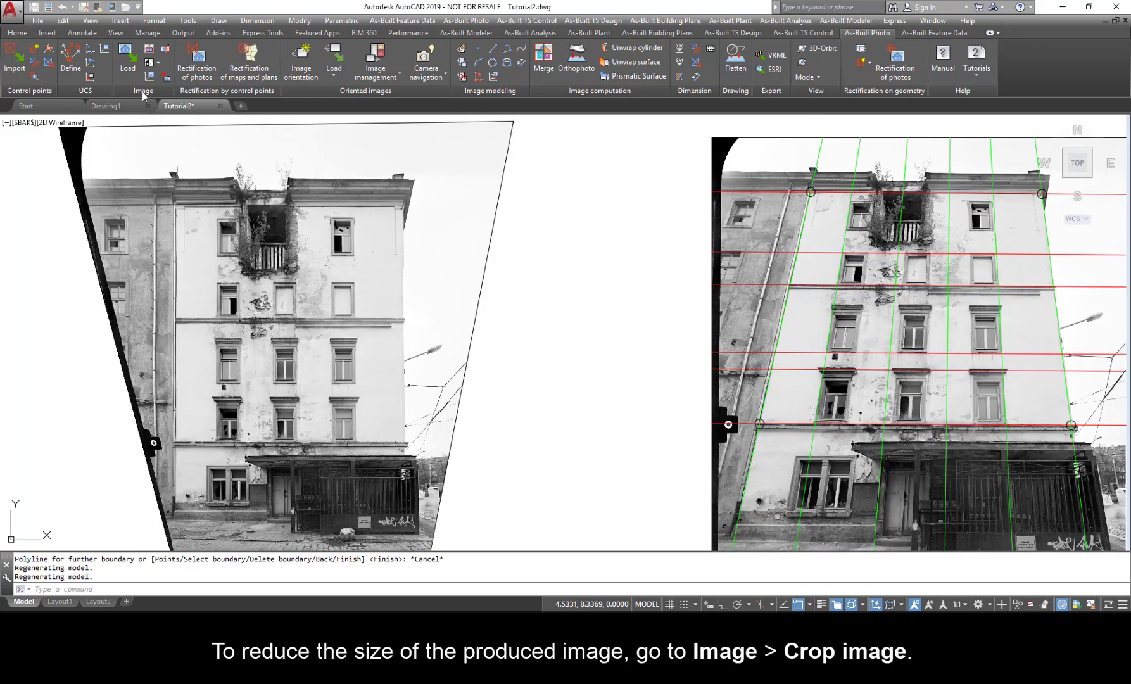
Crop the distorted photo to the main façade with a closed four-point boundary around the building's corners
left_click(150, 50)
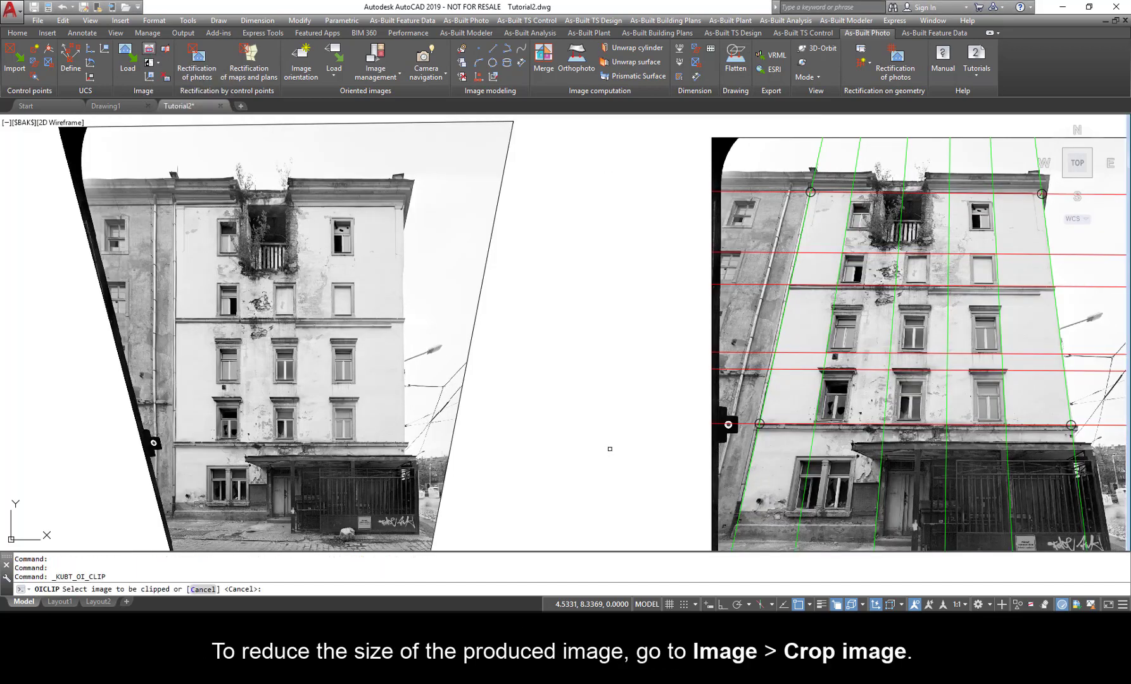
left_click(712, 140)
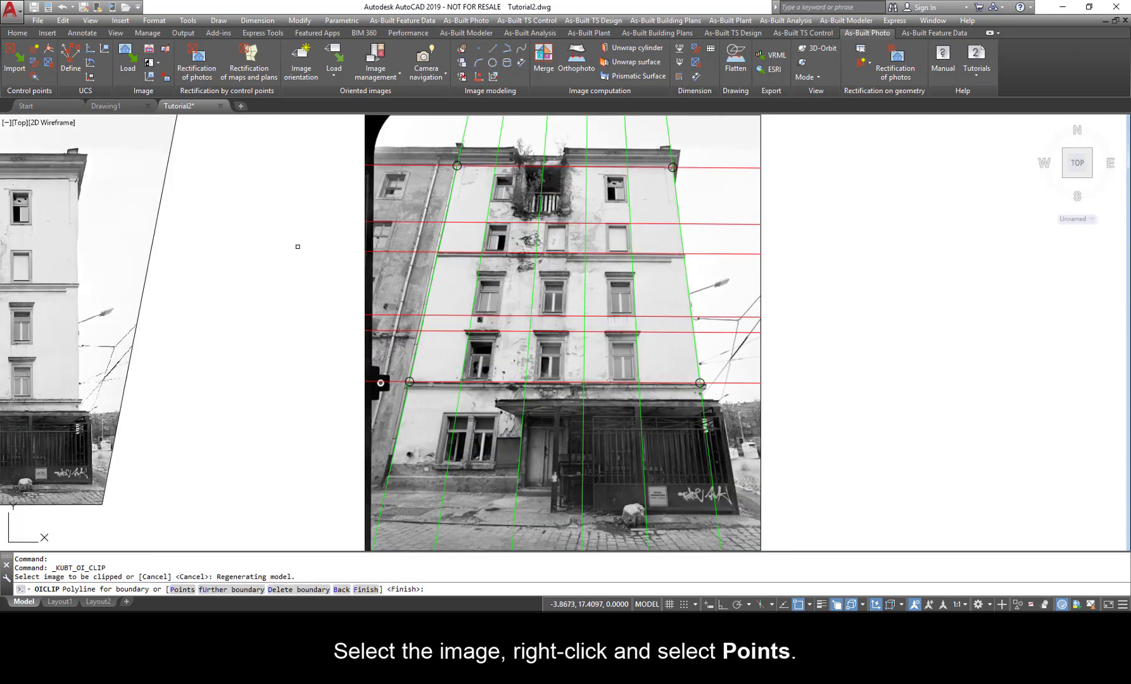
right_click(301, 236)
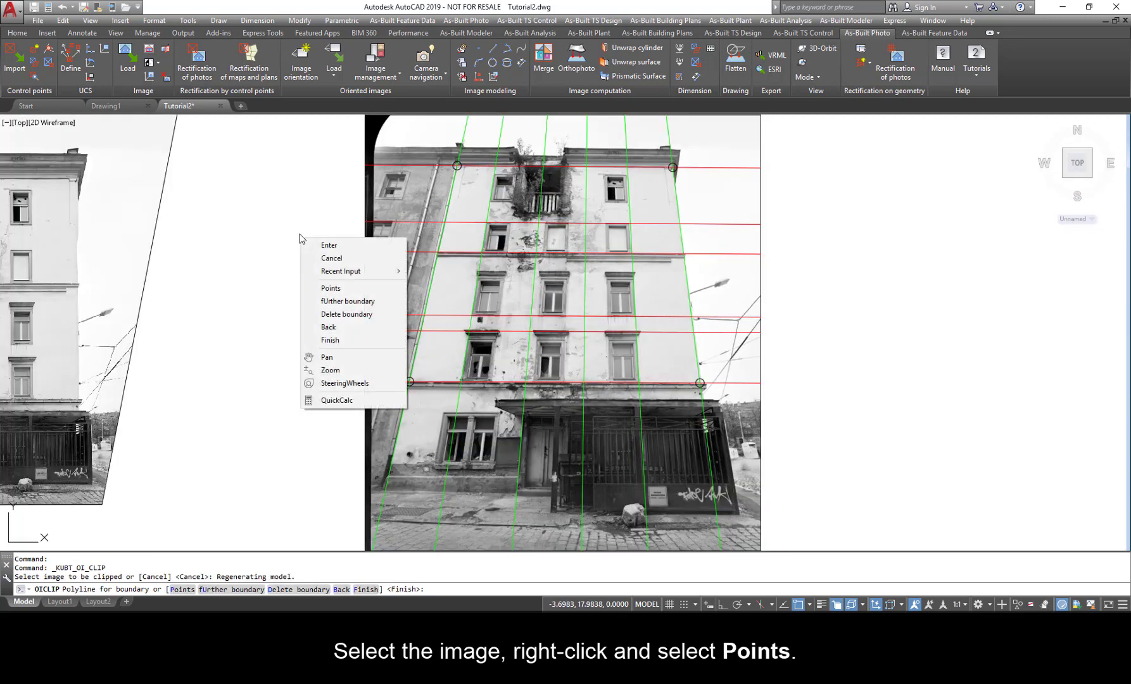
left_click(324, 289)
left_click(377, 491)
left_click(722, 491)
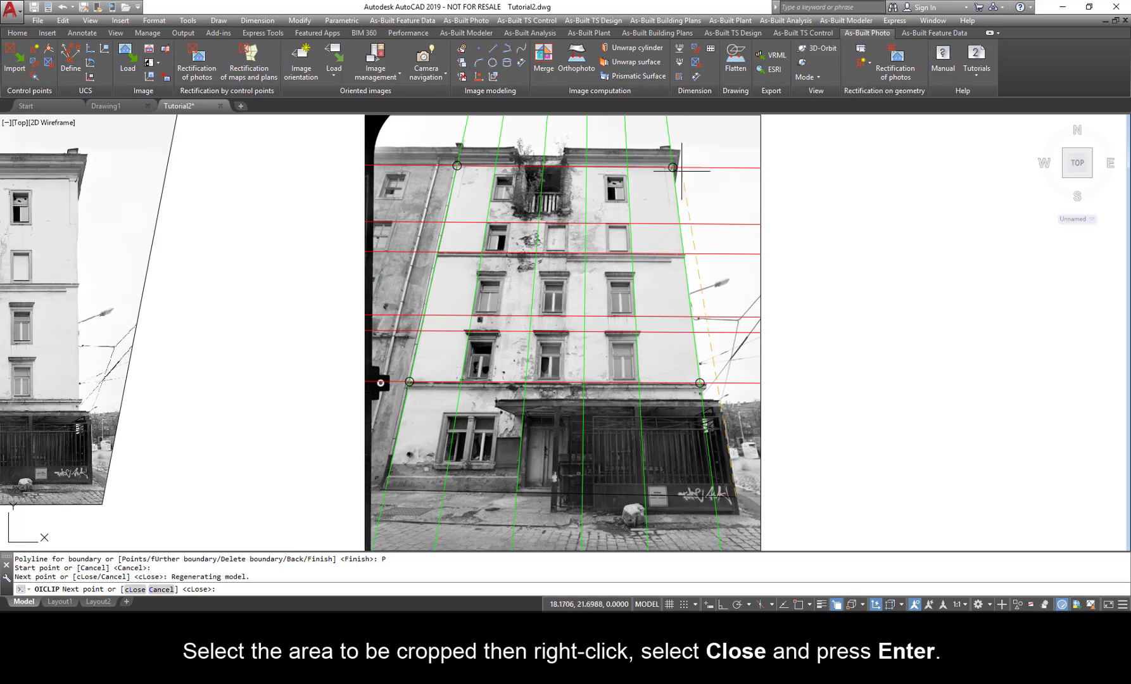
left_click(678, 147)
left_click(449, 145)
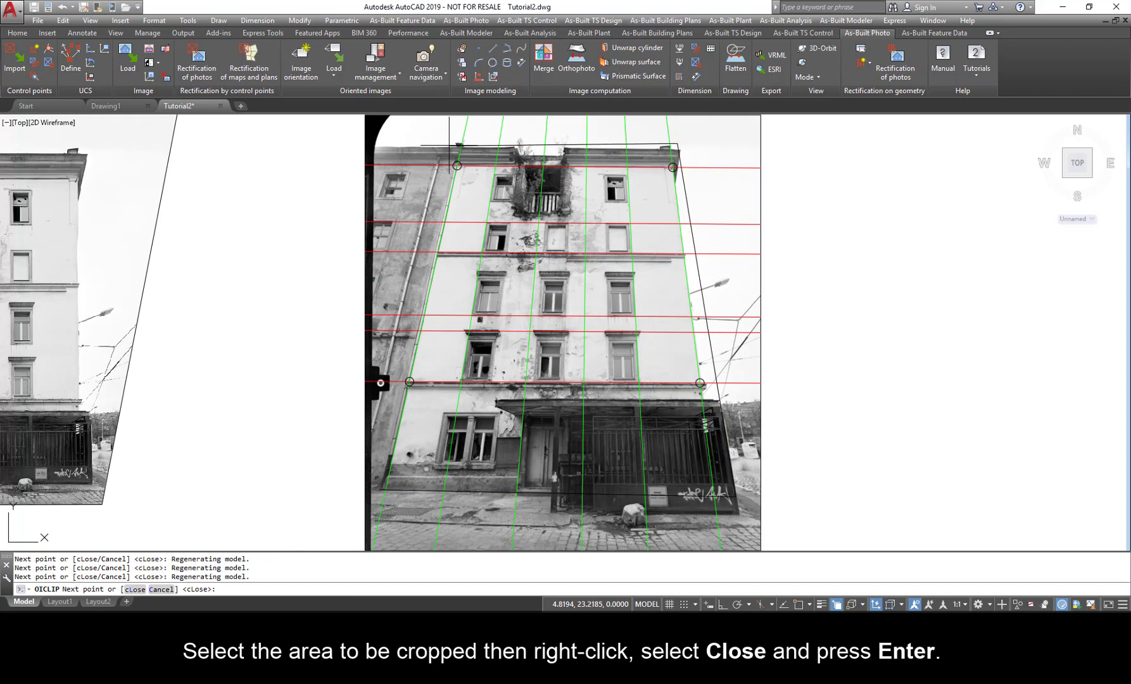
right_click(449, 145)
left_click(476, 198)
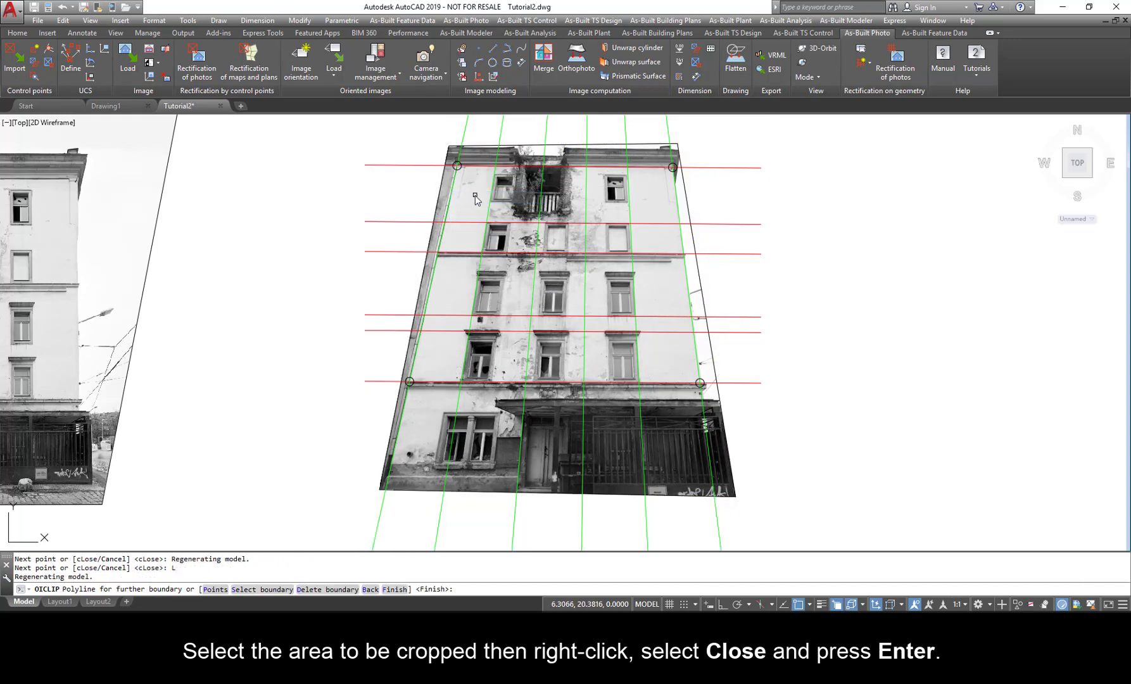
key("Return")
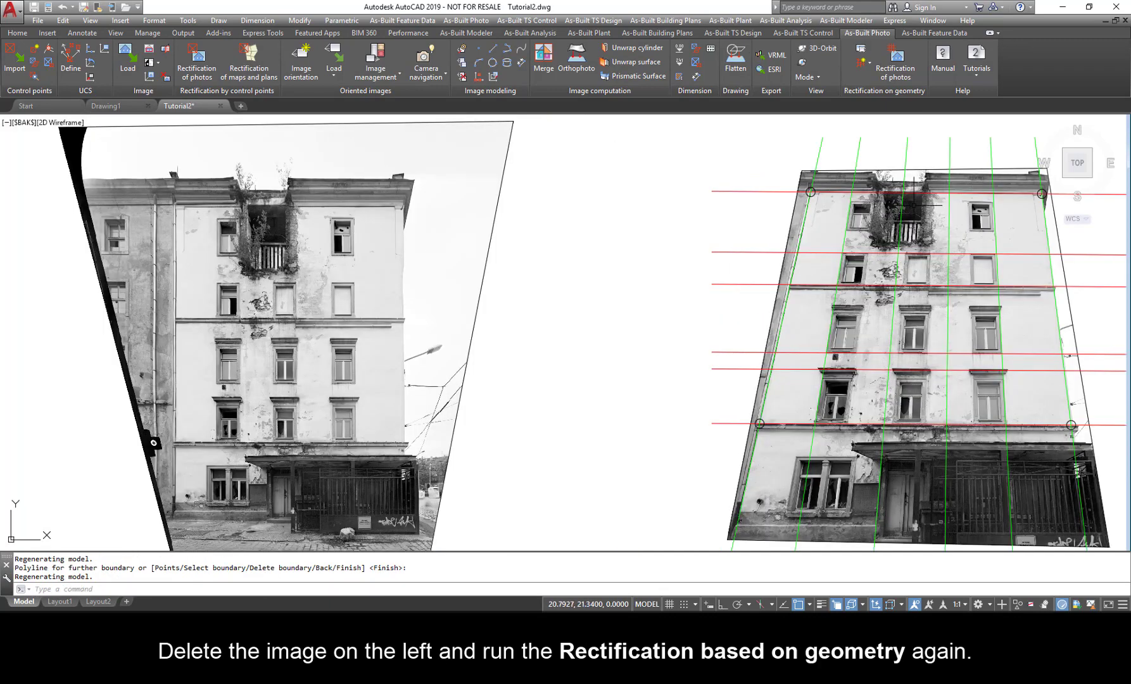
Delete the first rectified image and rerun the geometry-based rectification with the saved settings, overwriting Tut-undistorted.tif
left_click(506, 158)
key("Delete")
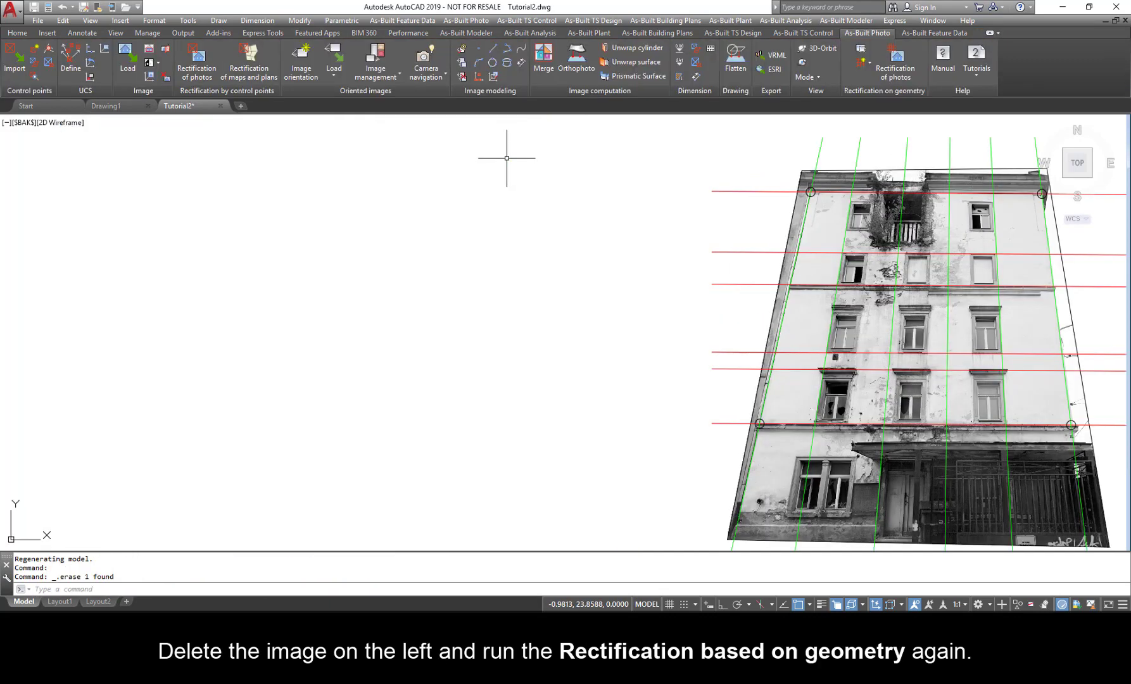
left_click(896, 67)
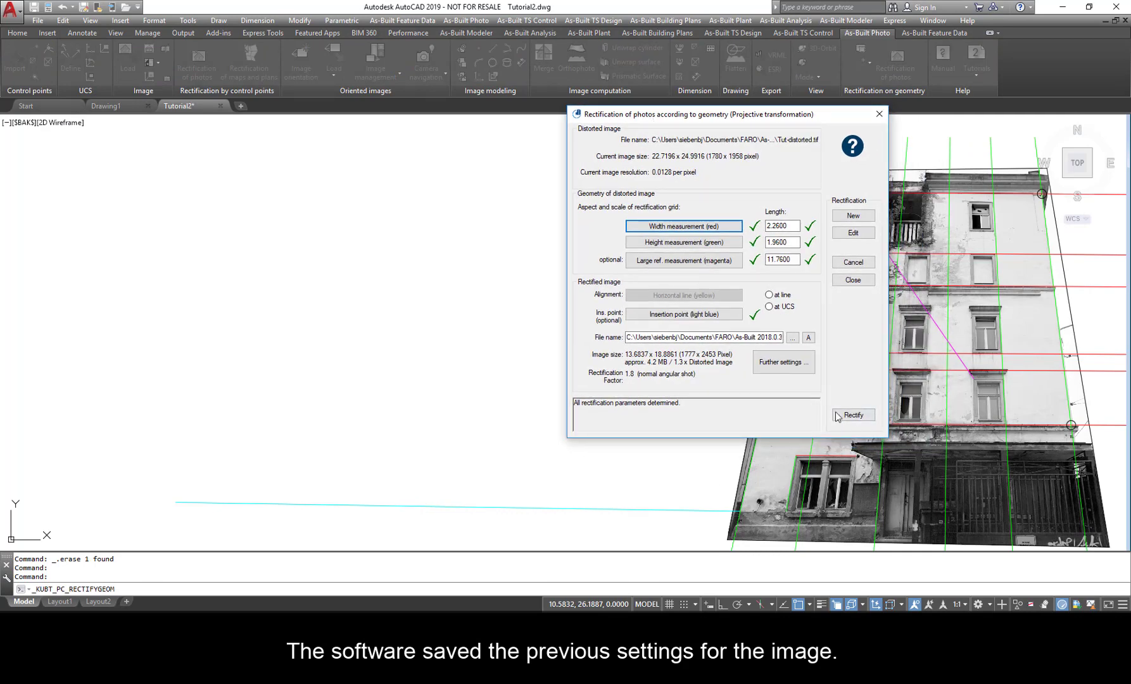
left_click(849, 418)
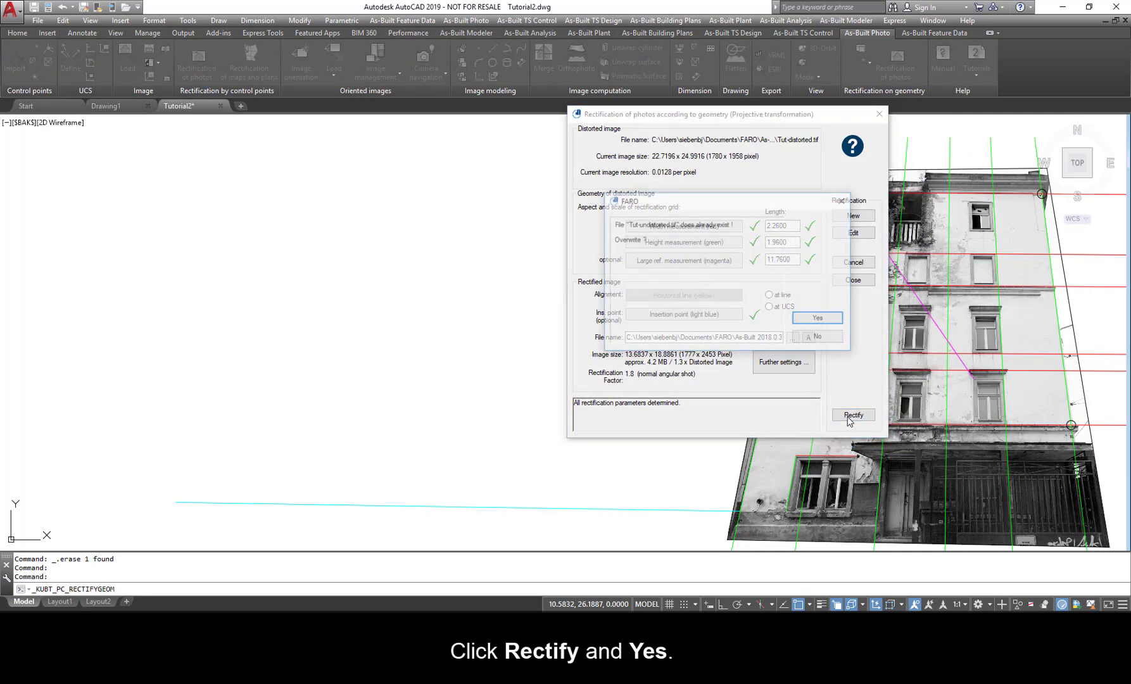
left_click(806, 324)
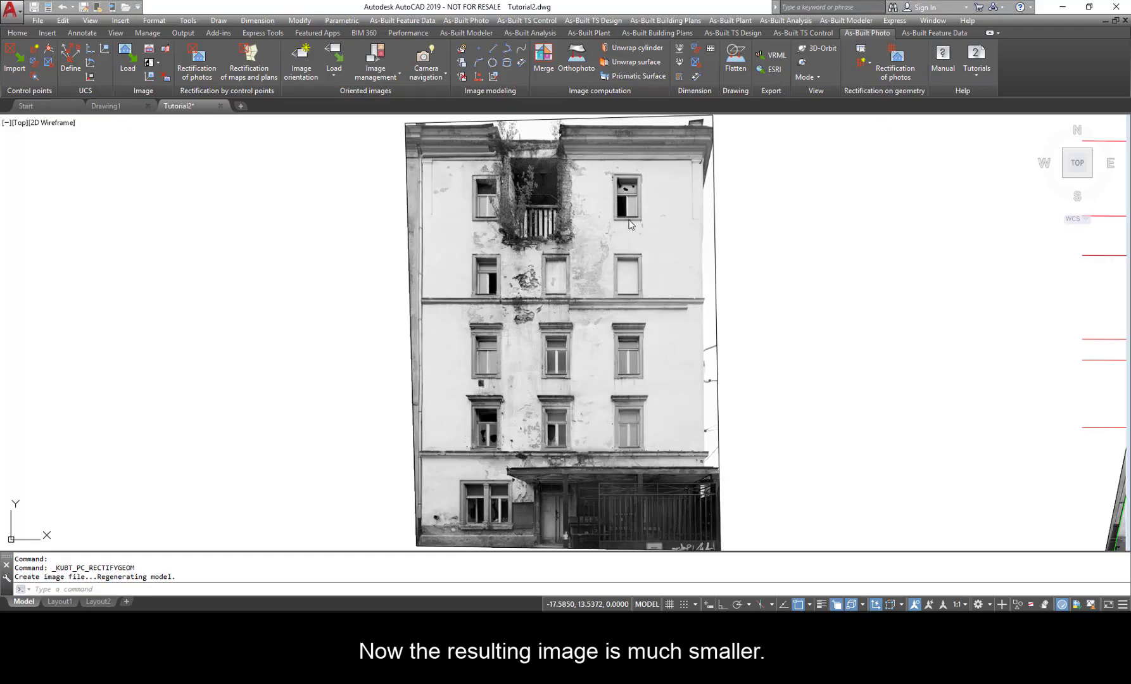
Set up a reference height dimension with a filled symbol and the prefix RH: at value 0.00
scroll(516, 281, "up", 5)
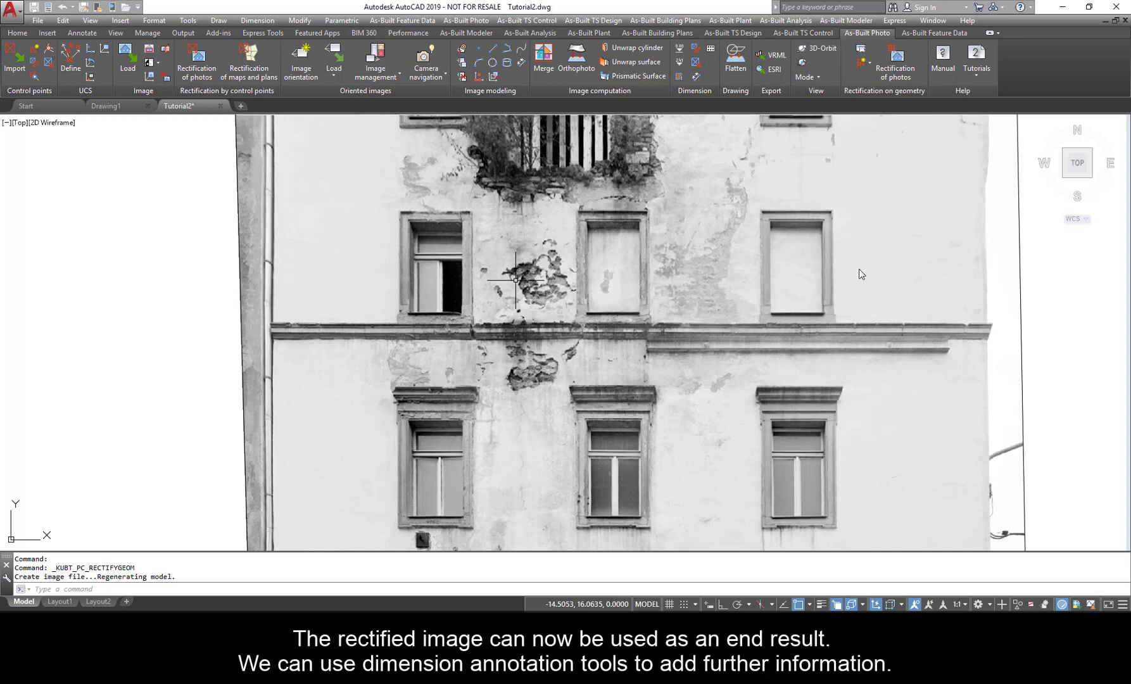
left_click(679, 48)
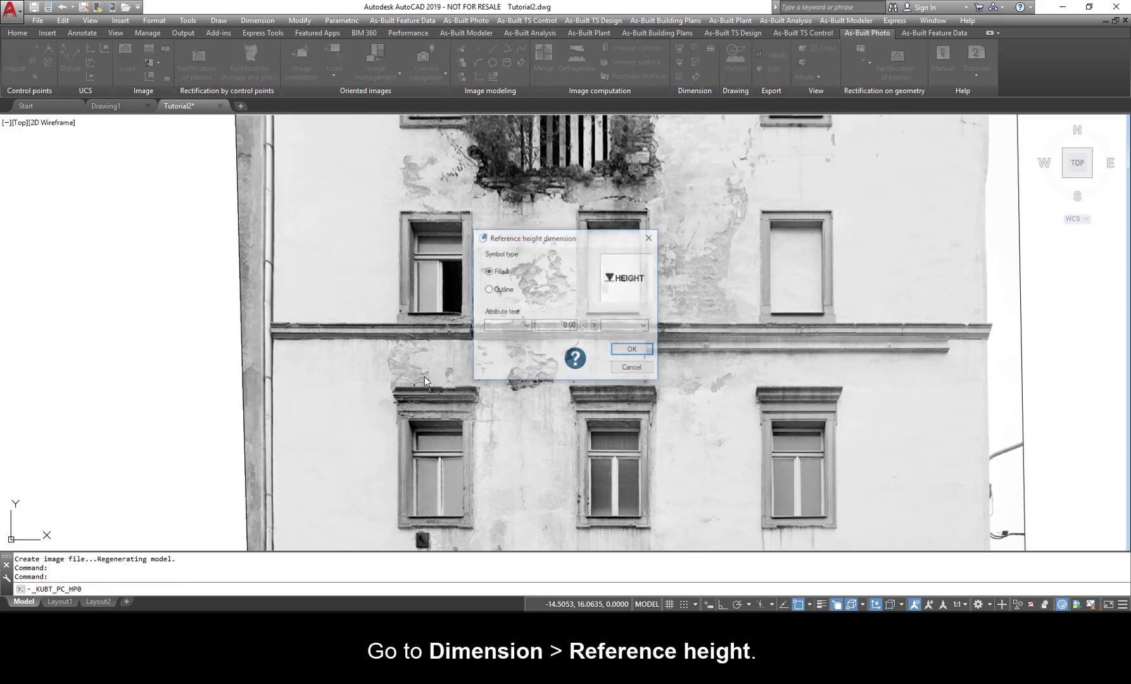
left_click(489, 289)
left_click(488, 271)
left_click(508, 325)
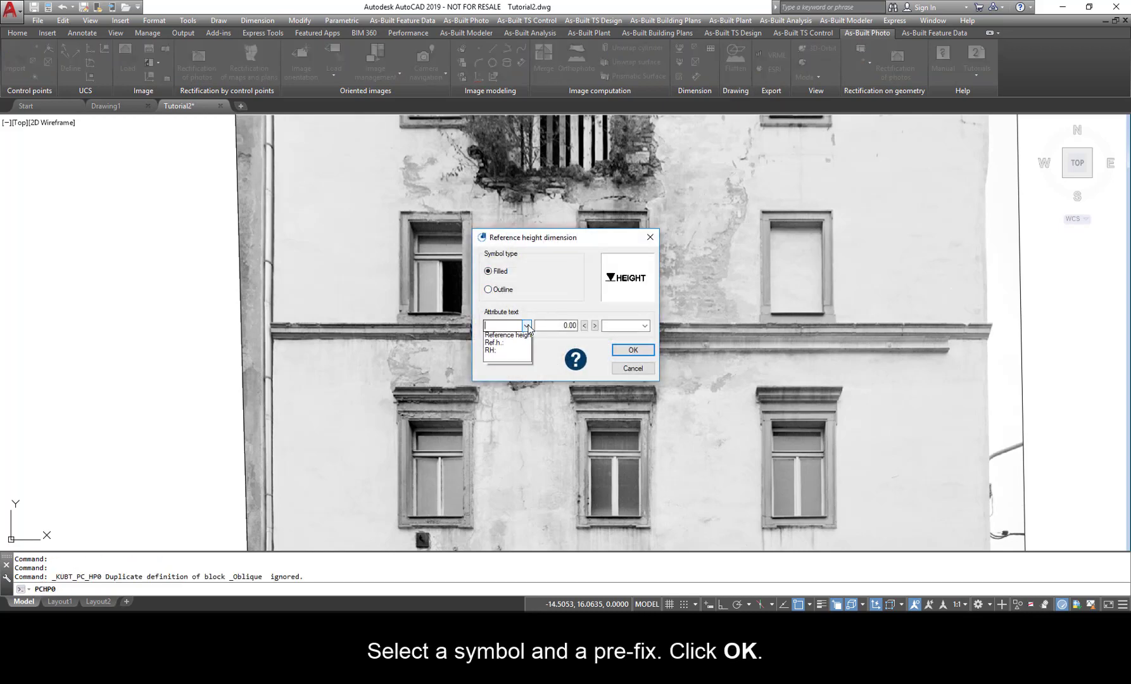
left_click(515, 353)
left_click(630, 352)
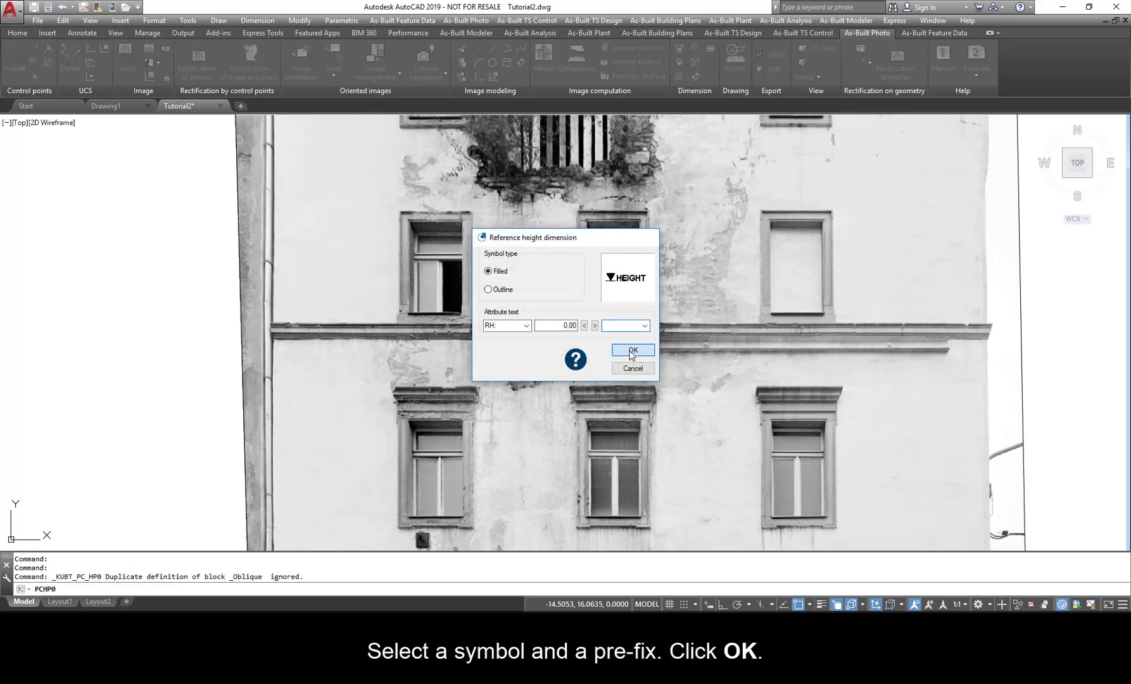
Place the zero reference height symbol at the façade's lower left corner, on the upper edge of the plinth
middle_click_drag(519, 382, 511, 184)
scroll(494, 244, "down", 2)
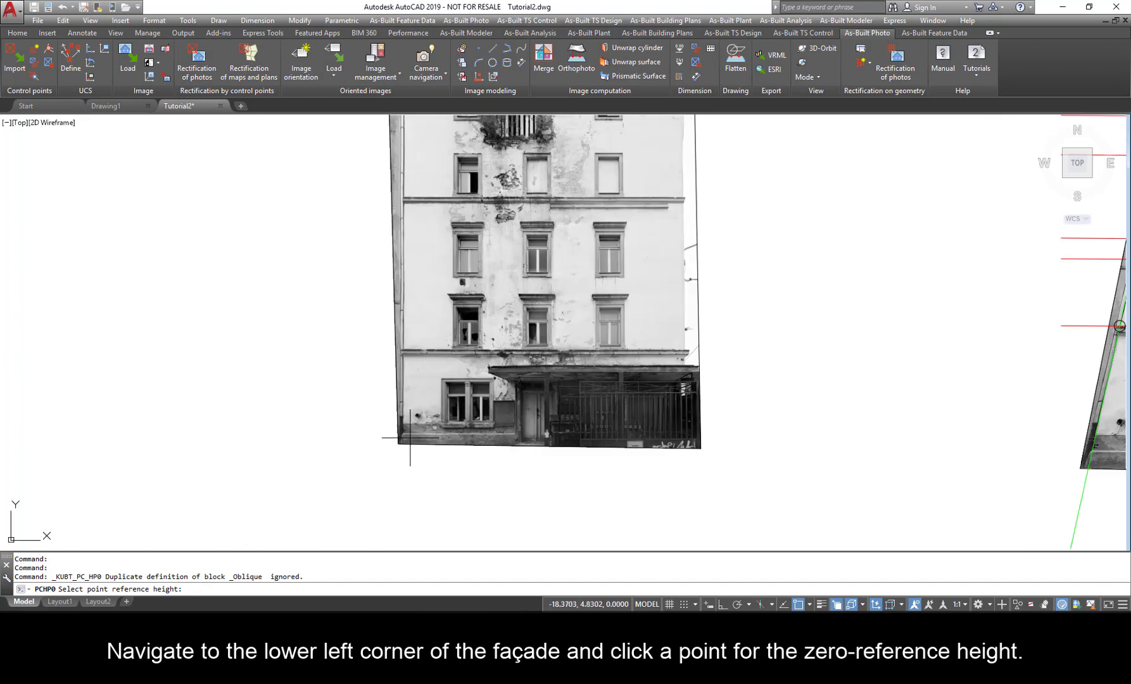
scroll(415, 431, "up", 4)
scroll(394, 426, "up", 2)
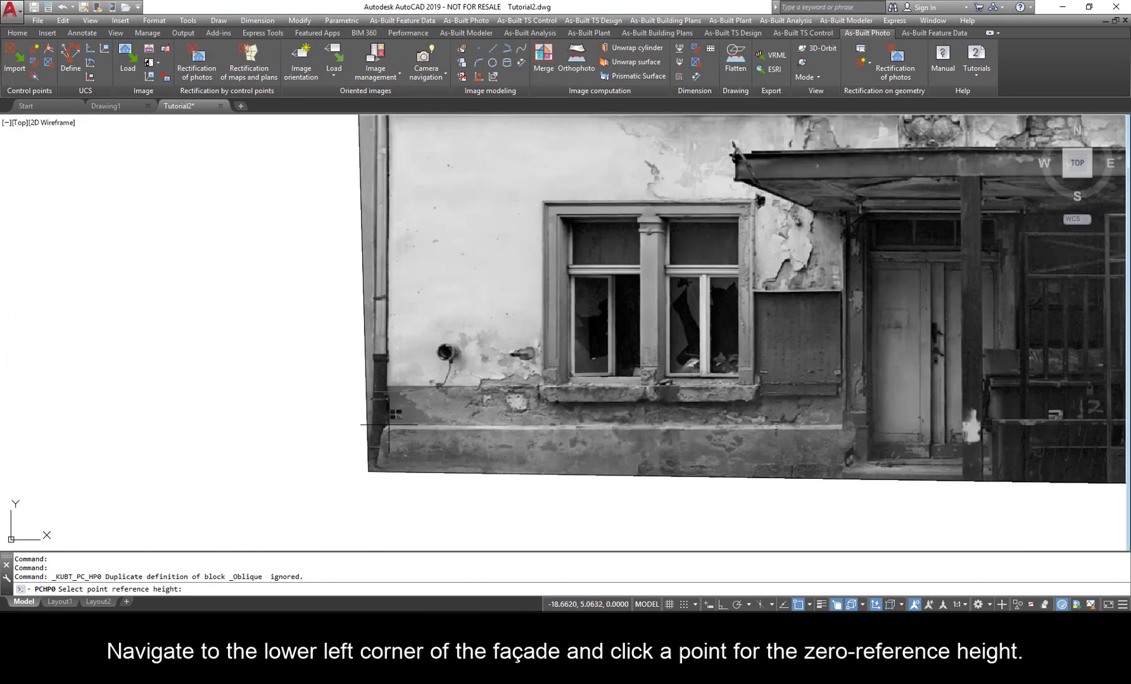
left_click(389, 425)
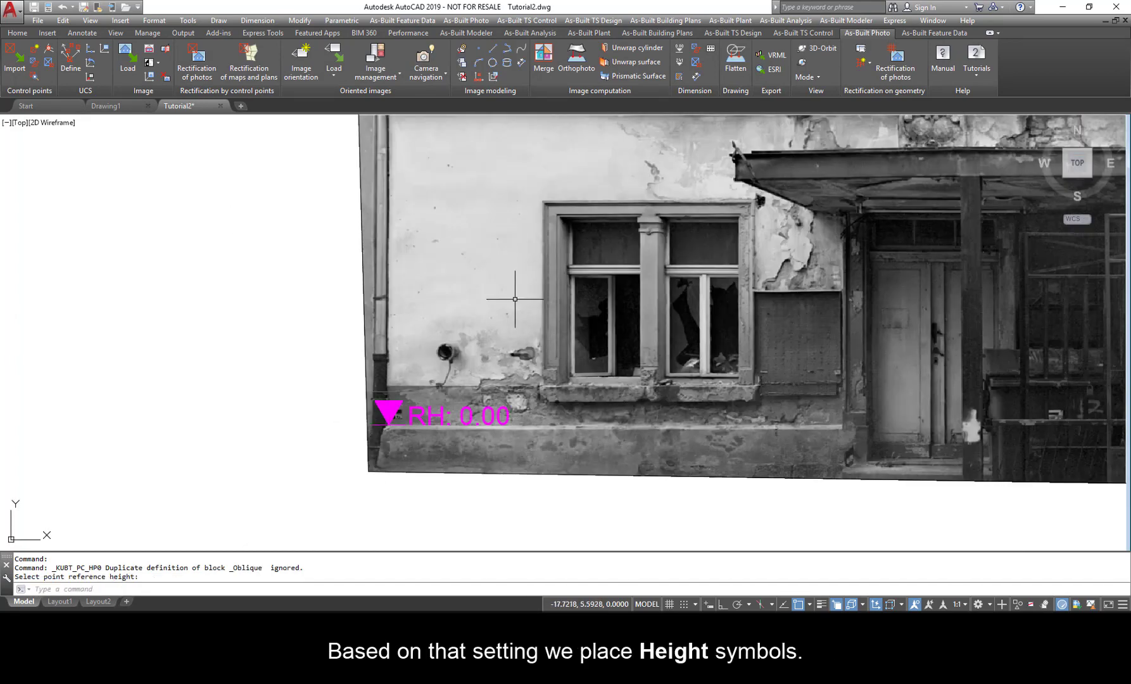
Add a height dimension with an outline symbol and the prefix H.: at the upper left corner of the ground-floor window
left_click(681, 61)
left_click(488, 290)
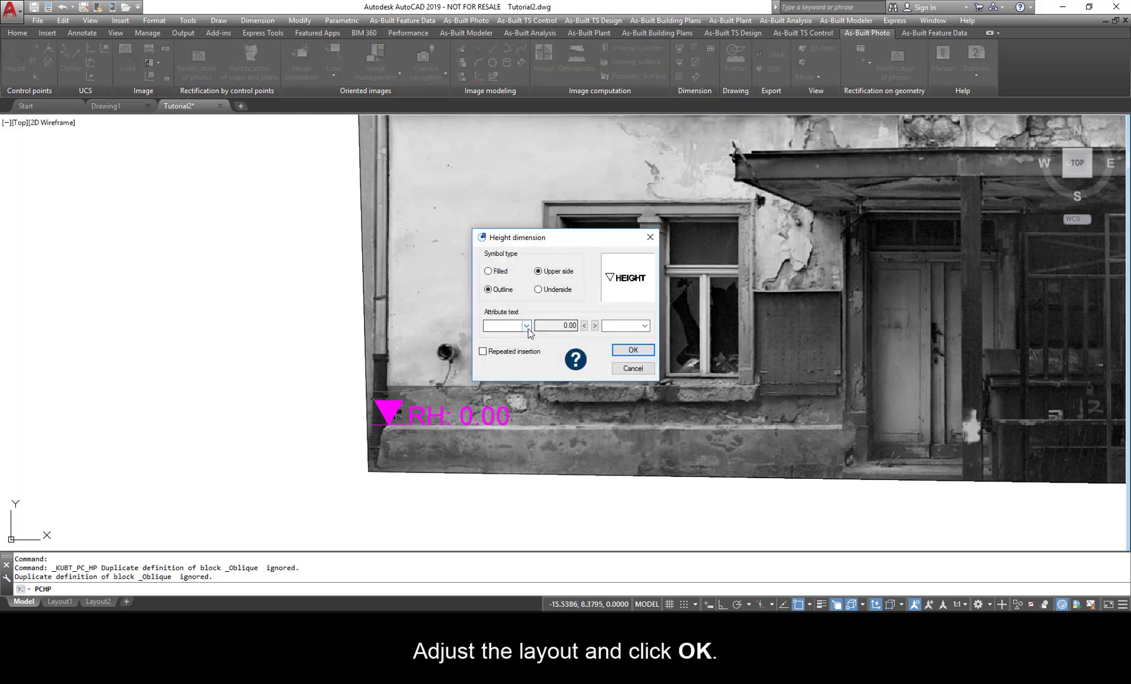
left_click(523, 325)
left_click(501, 346)
left_click(633, 350)
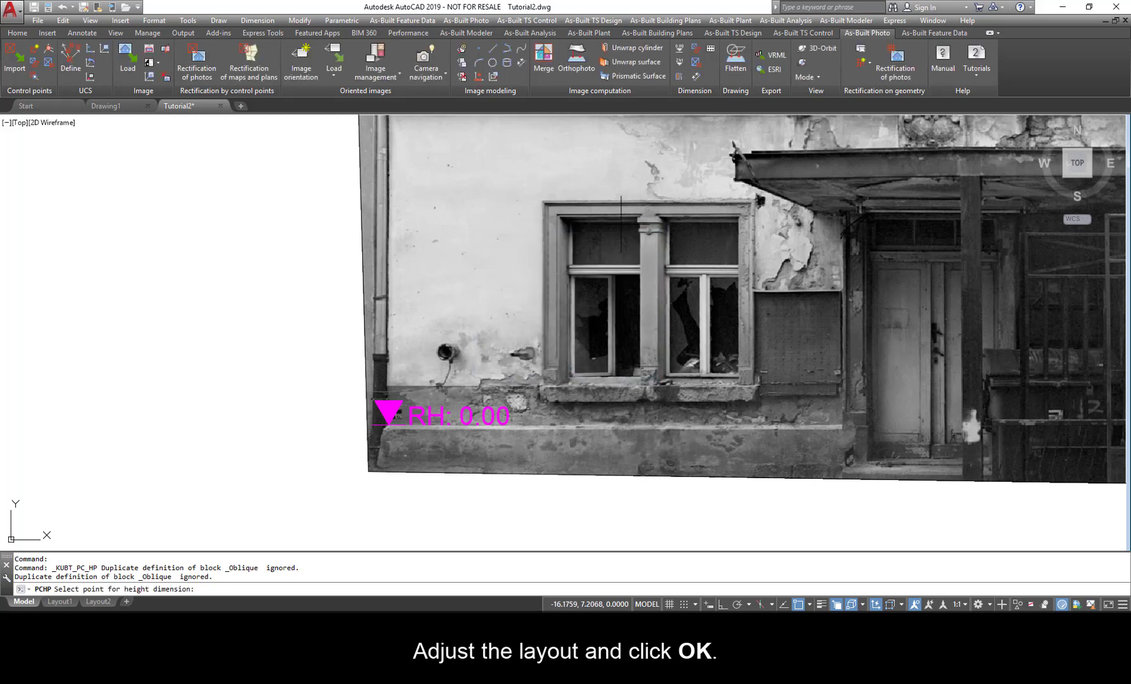
scroll(601, 215, "down", 2)
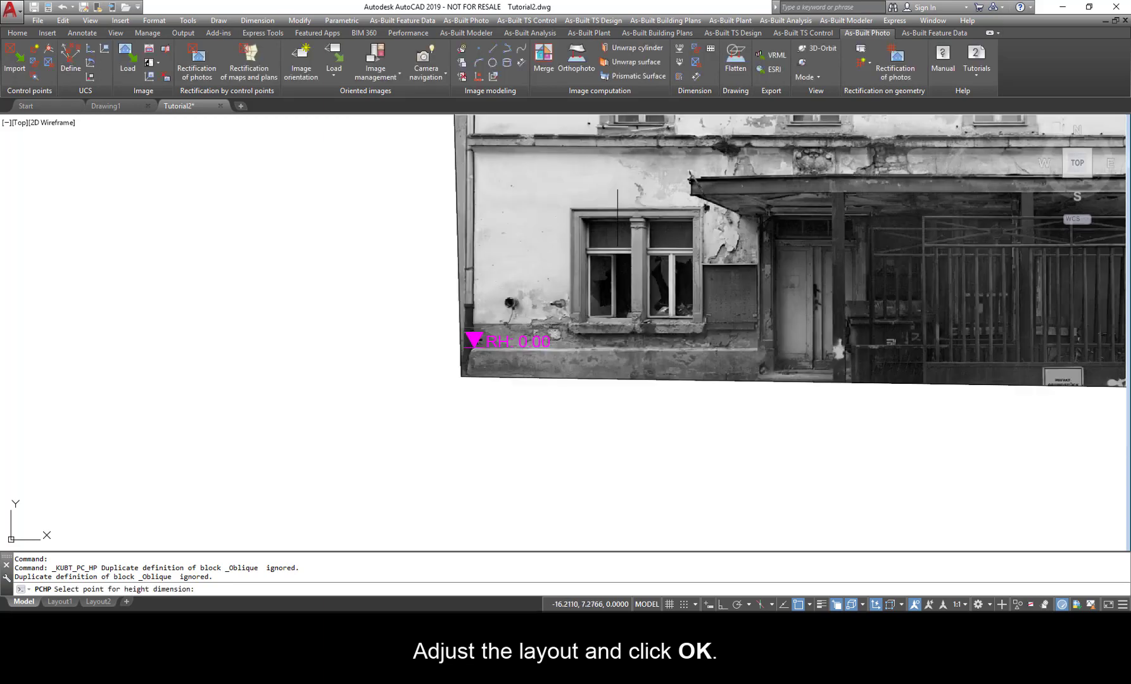
left_click(570, 206)
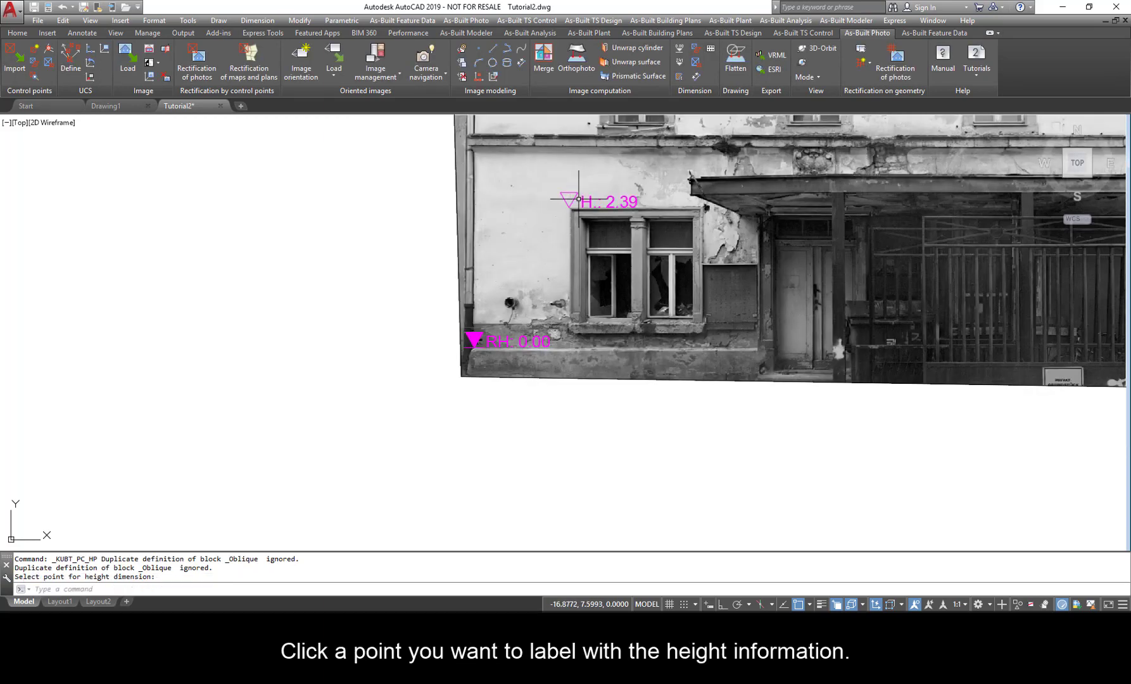
Using repeated insertion, place height dimensions at the left ends of the lower and upper cornices and just below the roof cornice
left_click(679, 65)
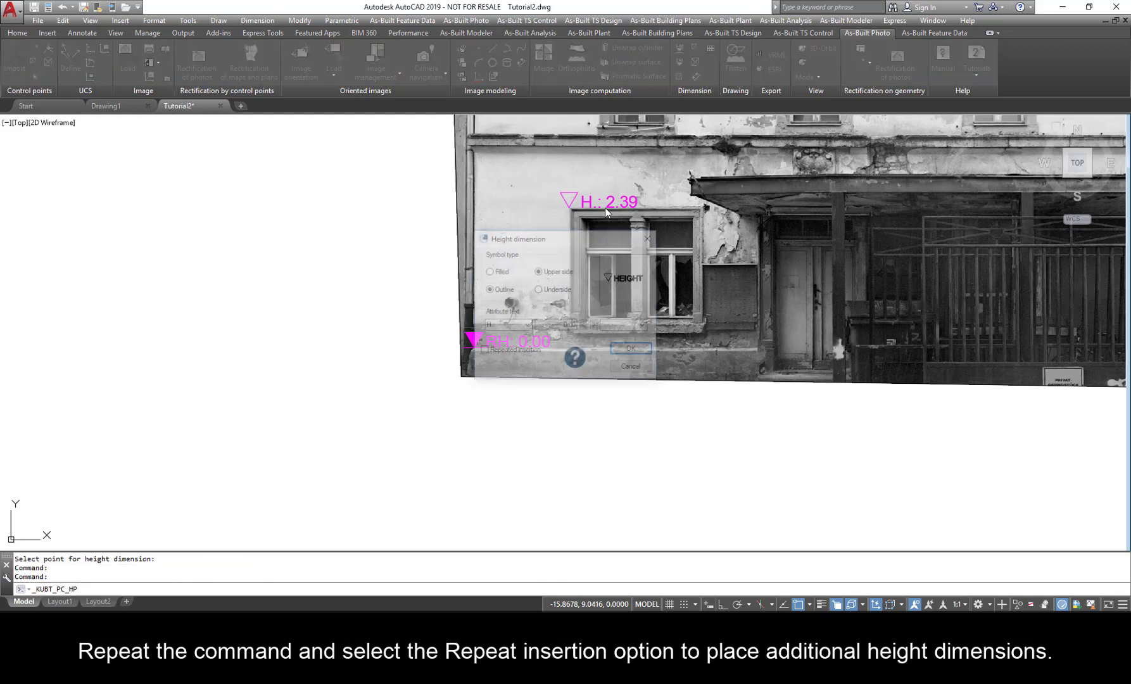
left_click(483, 351)
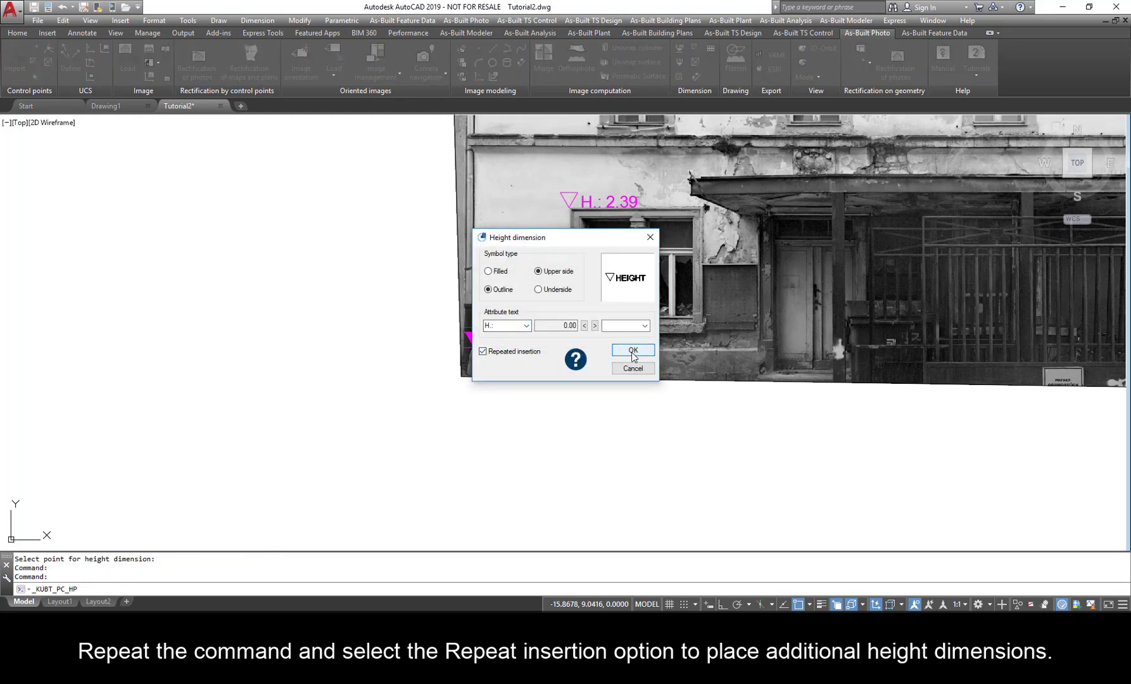
left_click(632, 350)
mouse_move(671, 300)
middle_mouse_down()
mouse_move(631, 503)
mouse_move(641, 513)
middle_mouse_up()
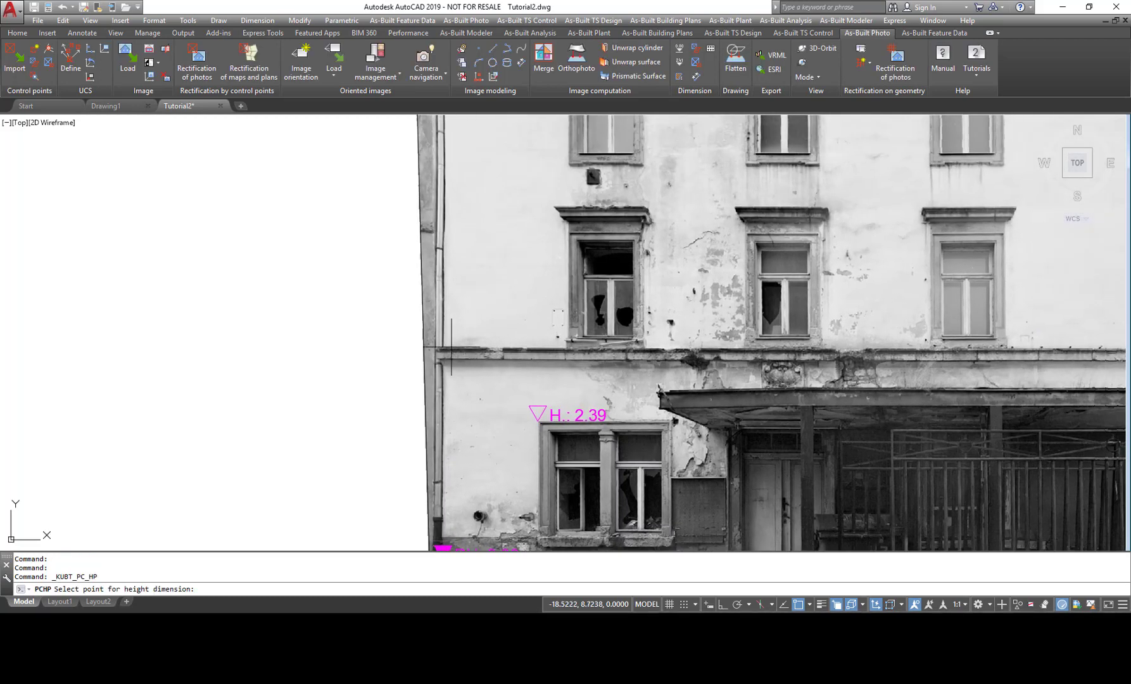
middle_click_drag(504, 256, 468, 336)
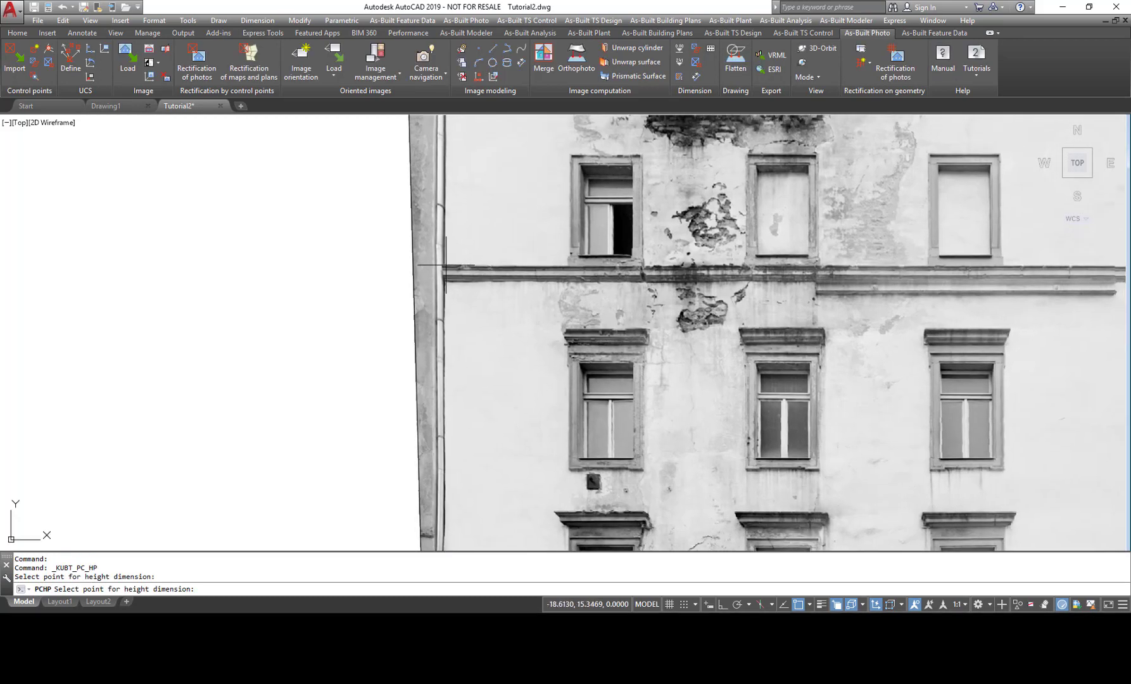
left_click(446, 266)
middle_click_drag(515, 212, 538, 525)
left_click(470, 226)
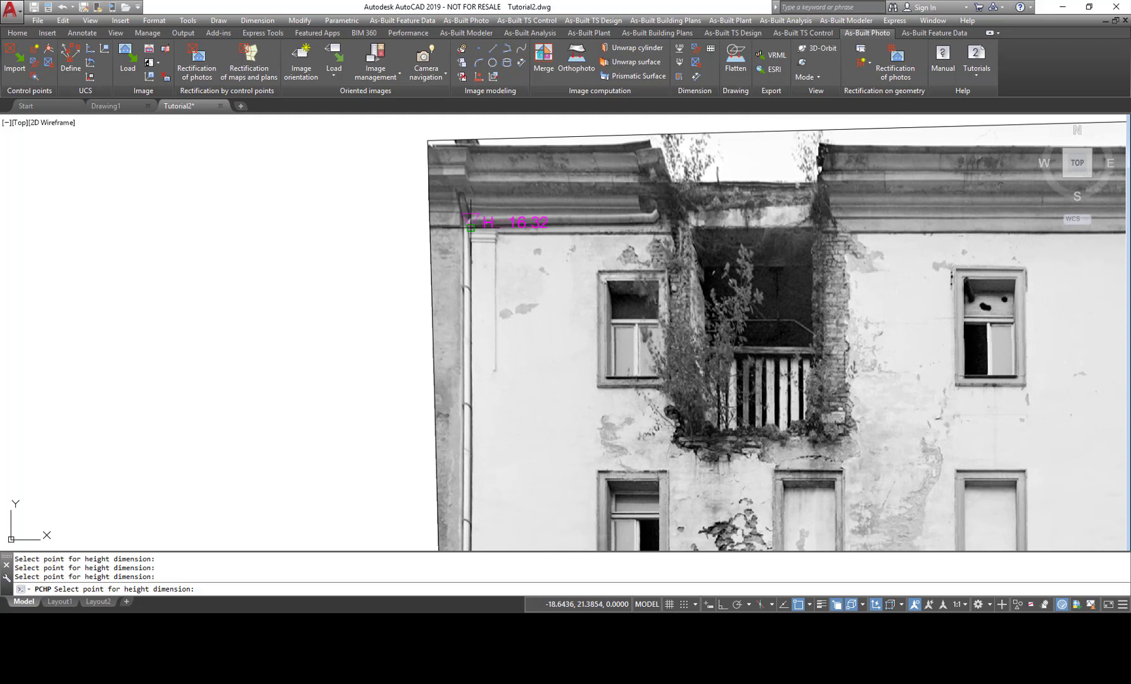
key("Escape")
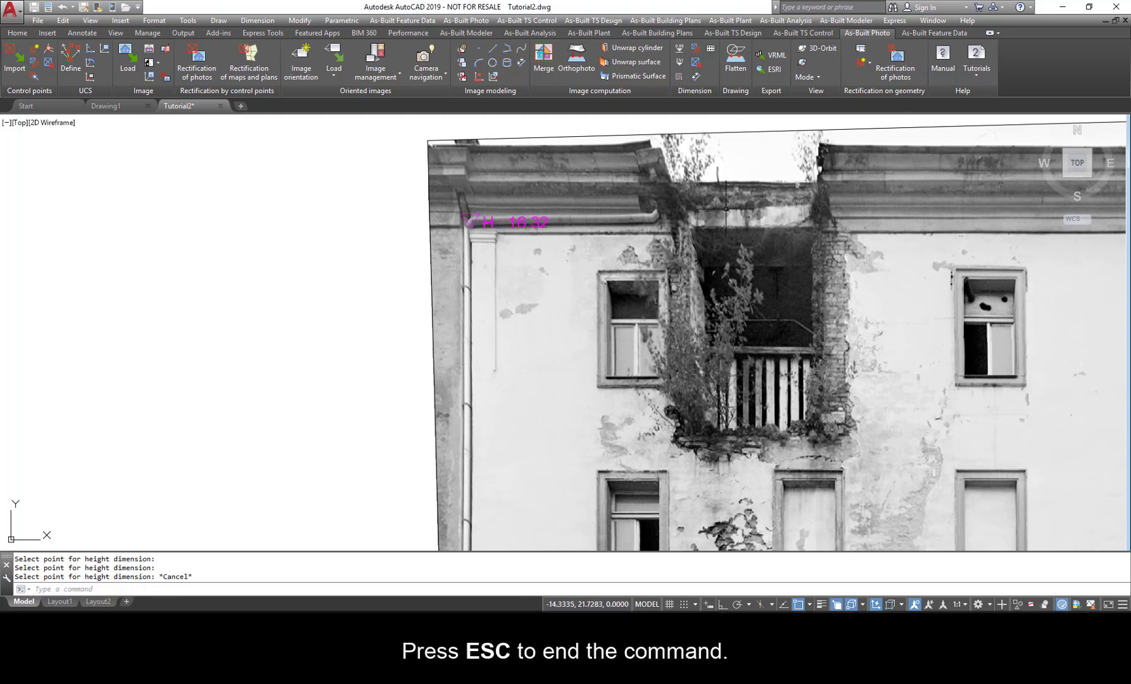
Add linear dimensions for the outer frame width and height of the top-floor left window
mouse_move(720, 299)
middle_mouse_down()
mouse_move(704, 265)
mouse_move(679, 261)
middle_mouse_up()
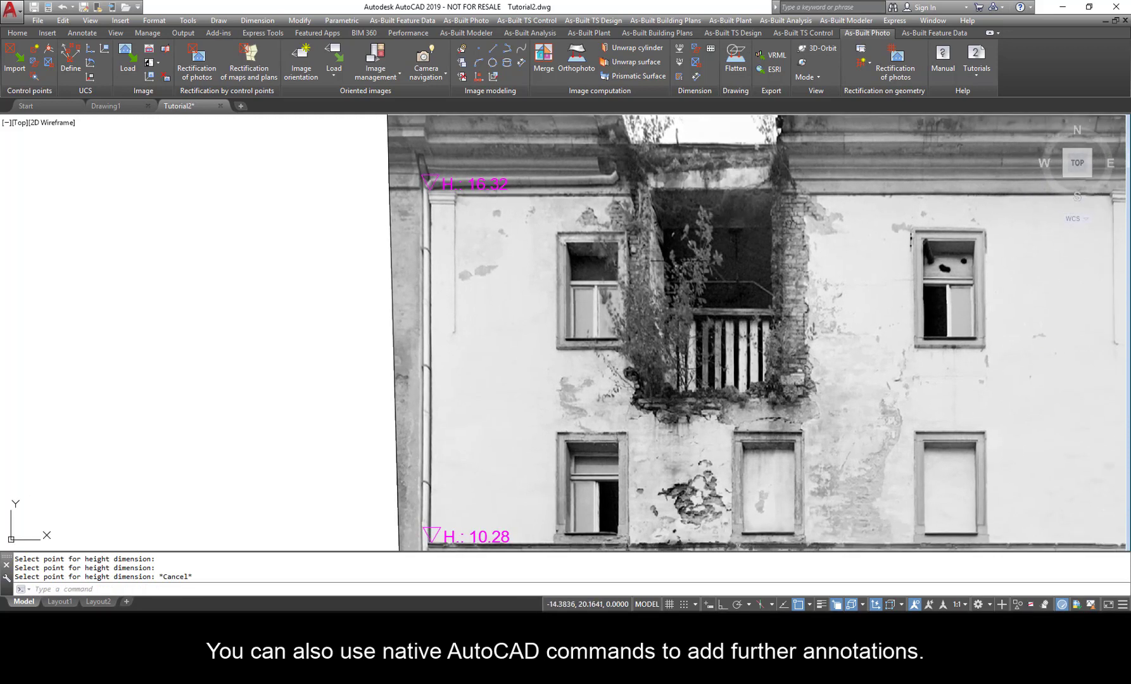
left_click(11, 35)
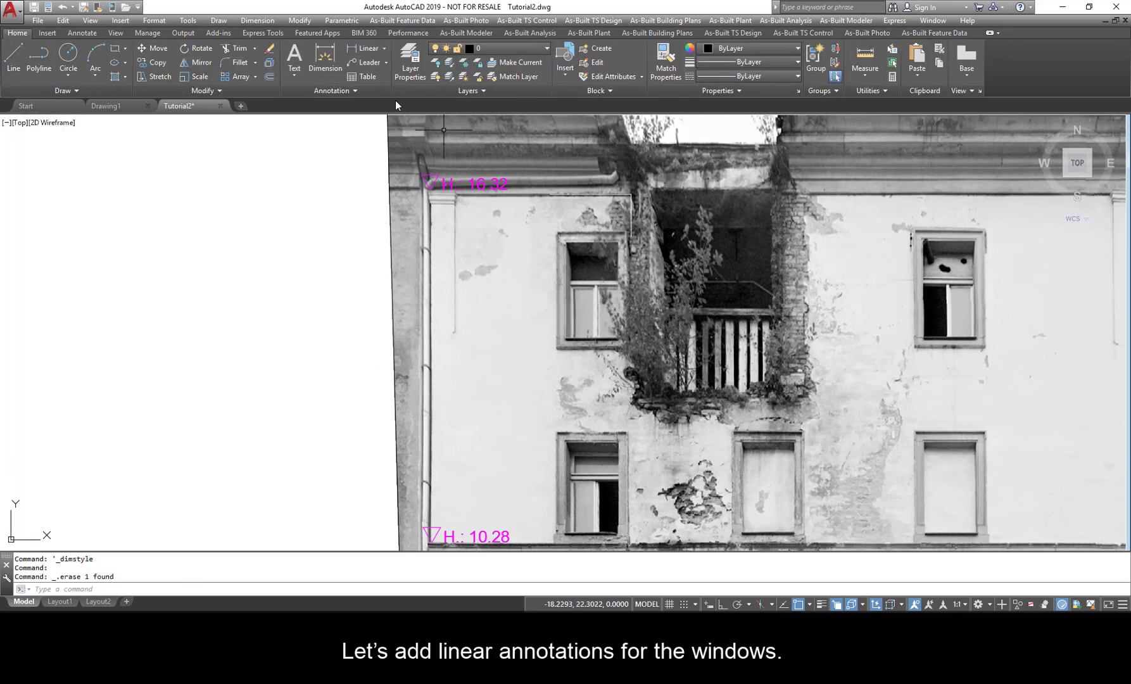
left_click(365, 48)
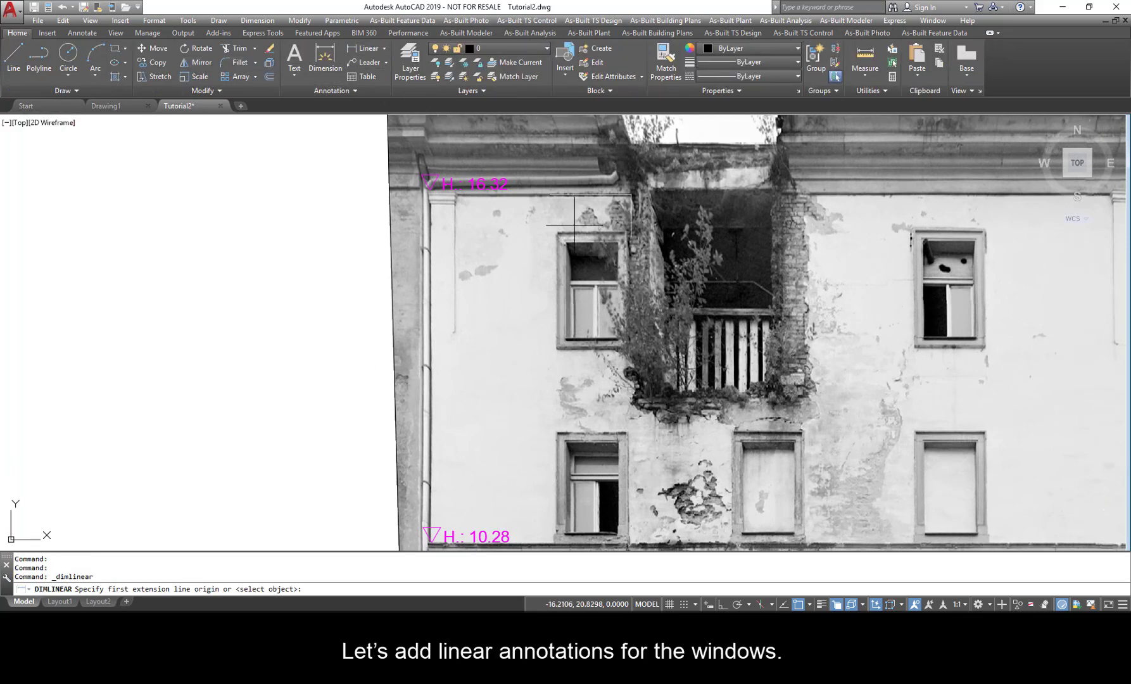
left_click(553, 234)
left_click(626, 233)
left_click(626, 222)
key("Return")
left_click(556, 233)
left_click(557, 347)
left_click(539, 292)
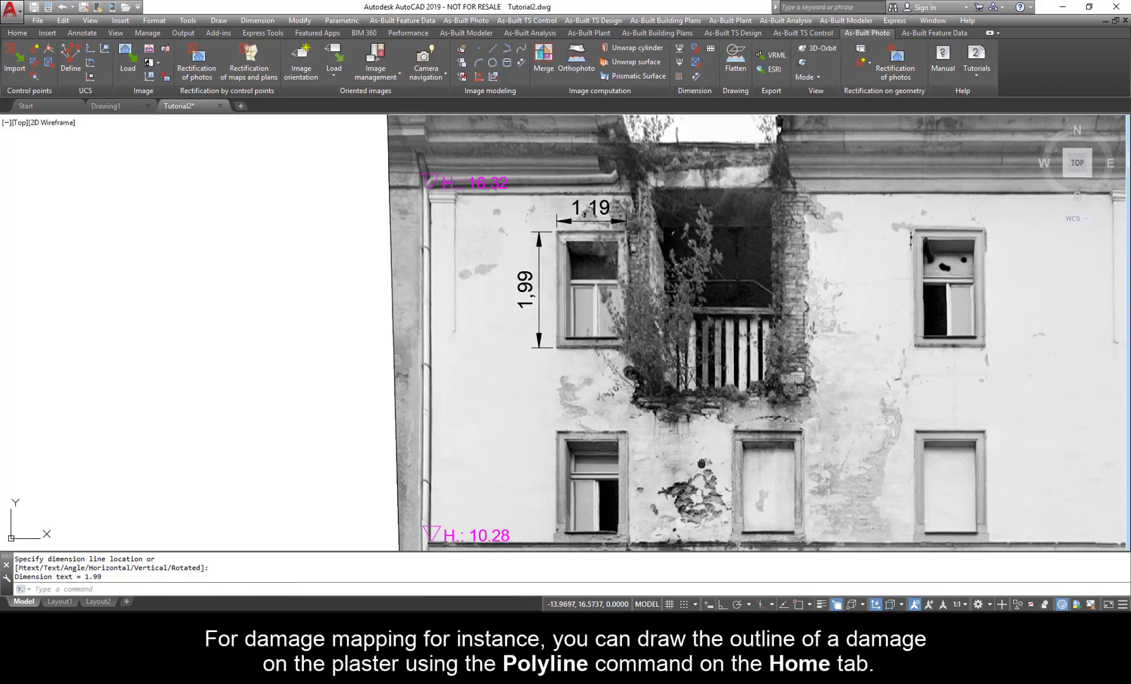
Outline the damaged plaster patch below the upper cornice, between the left and middle windows, with a closed polyline
middle_click_drag(697, 466, 607, 291)
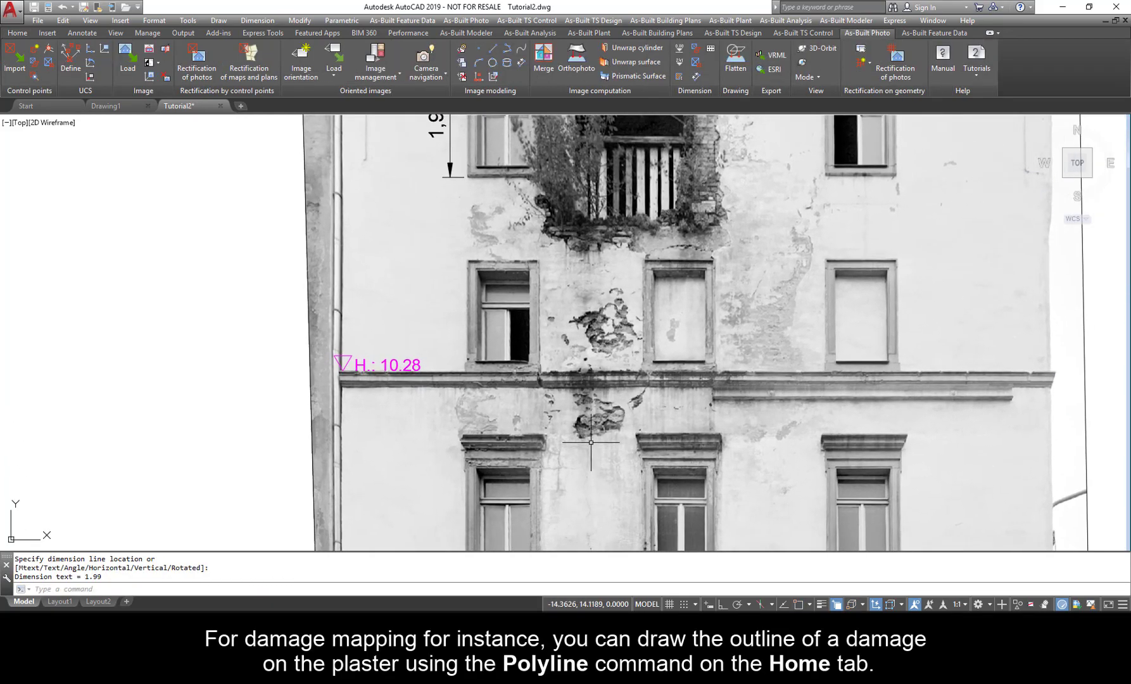
scroll(621, 344, "up", 4)
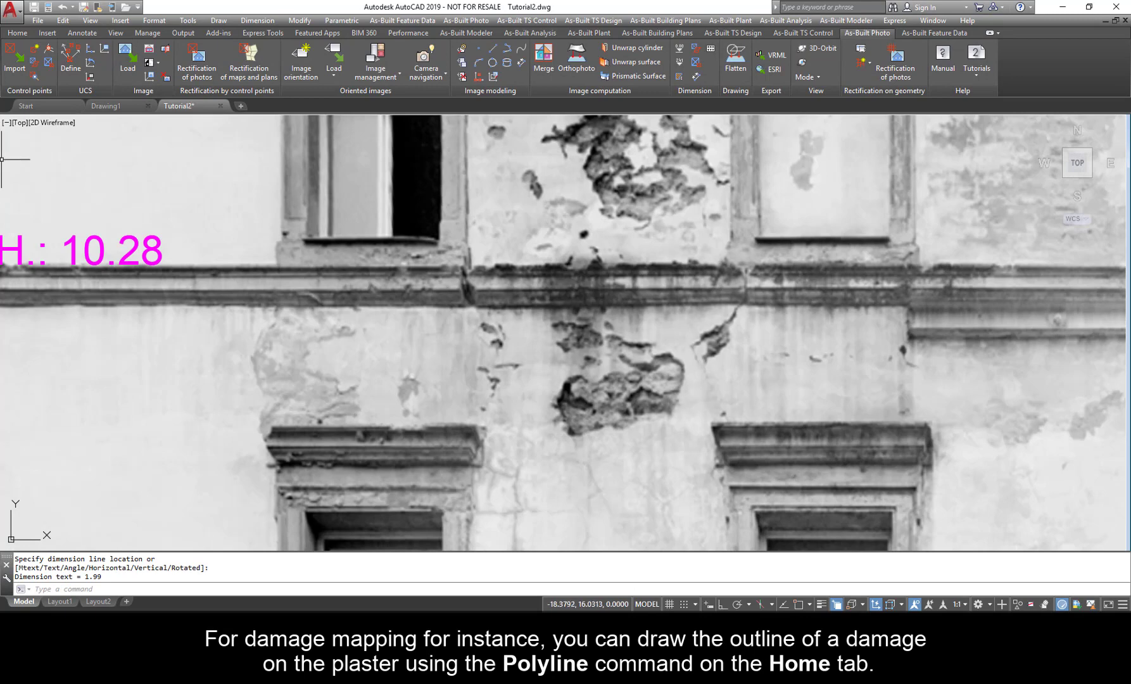
left_click(18, 33)
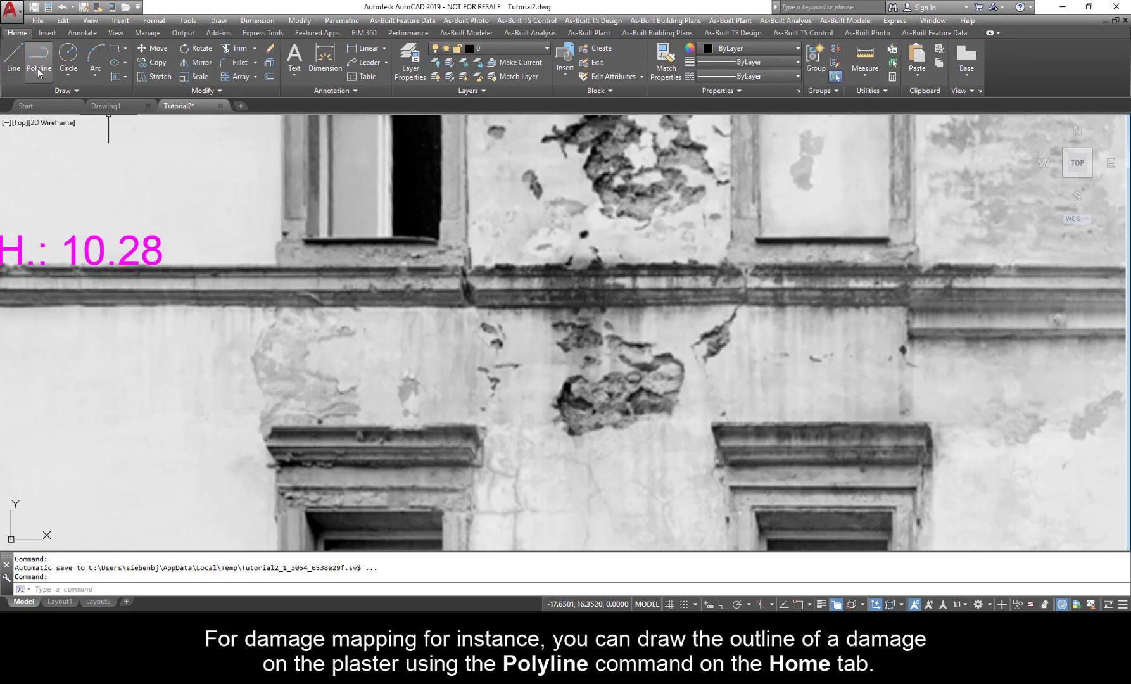
left_click(38, 71)
left_click(606, 334)
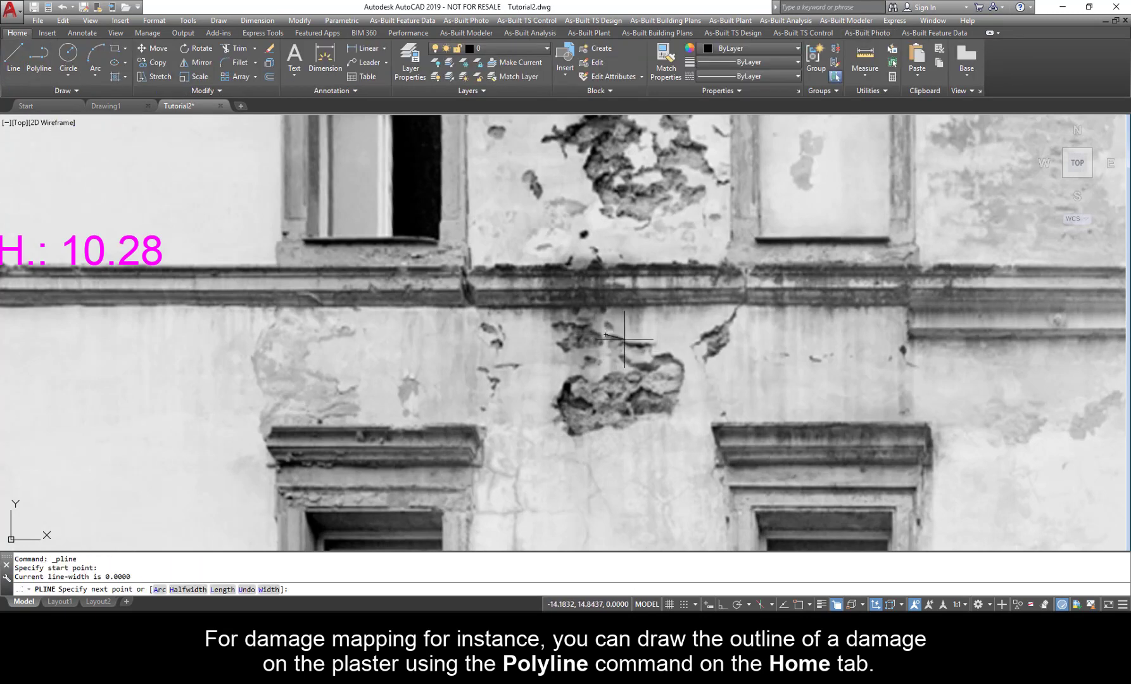
left_click(651, 344)
left_click(672, 353)
left_click(684, 371)
left_click(671, 415)
left_click(633, 424)
left_click(609, 431)
left_click(560, 434)
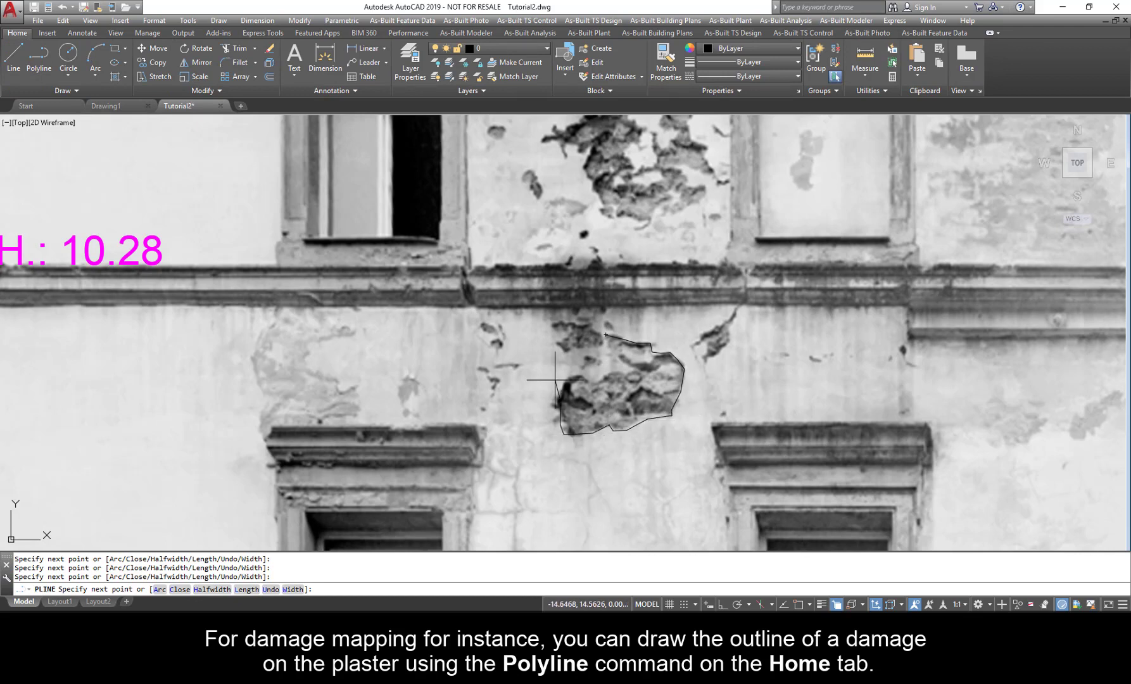
left_click(555, 380)
right_click(606, 352)
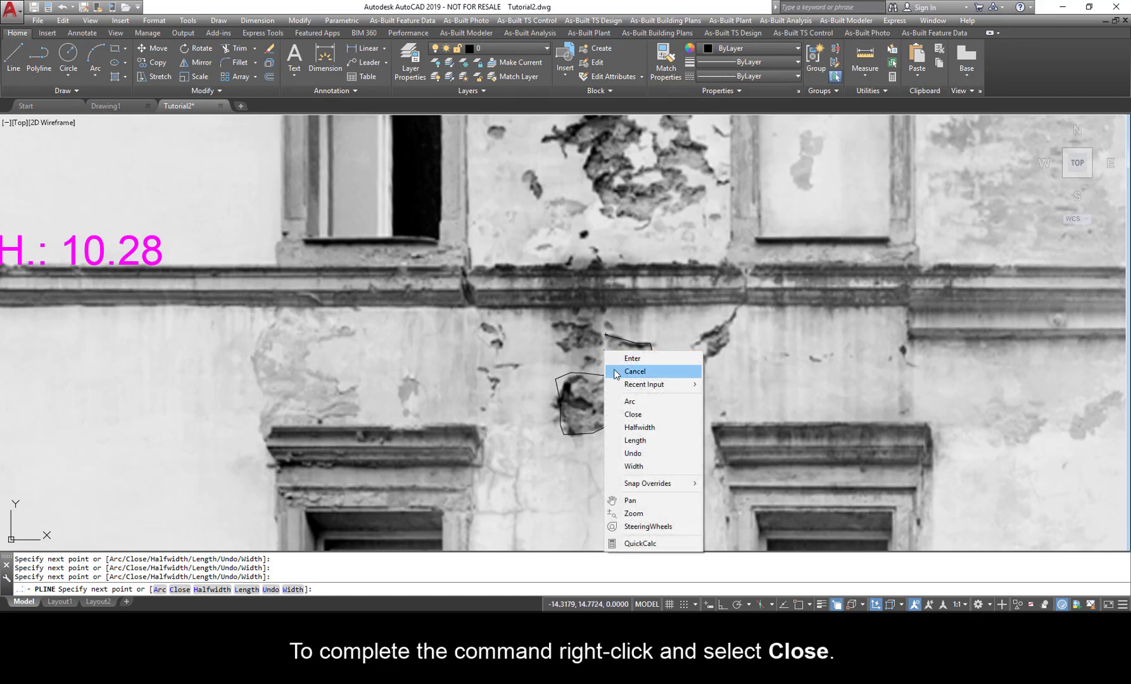
left_click(633, 415)
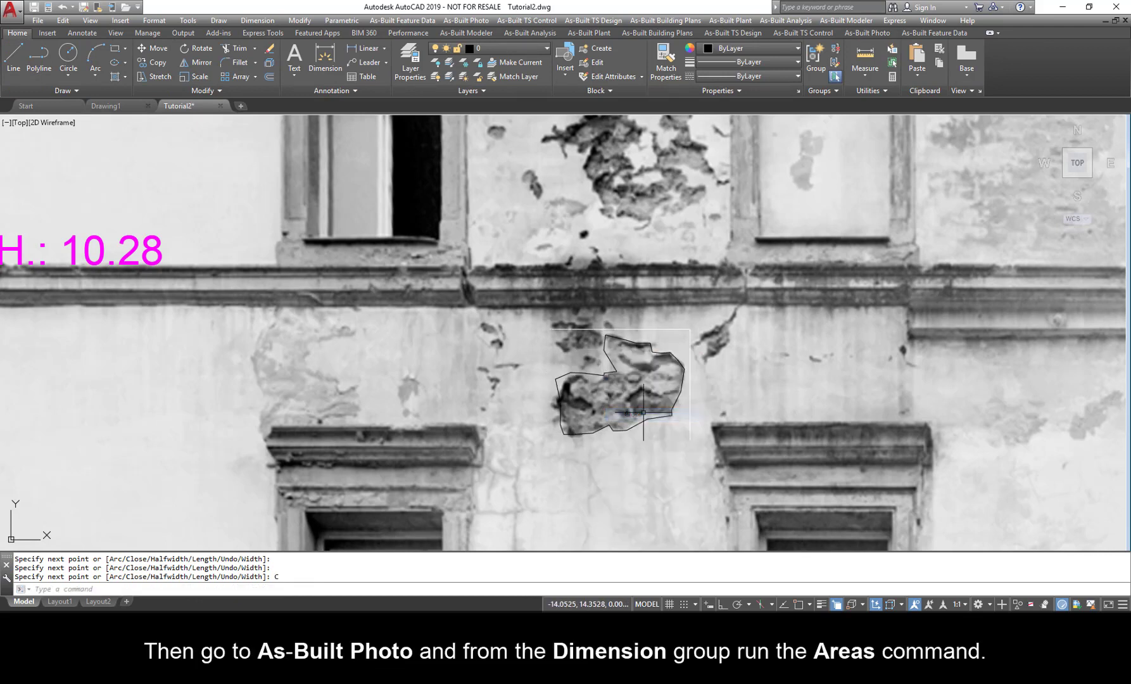
Start an area dimension and add the outlined plaster damage as a partial area by picking a point inside it
left_click(868, 33)
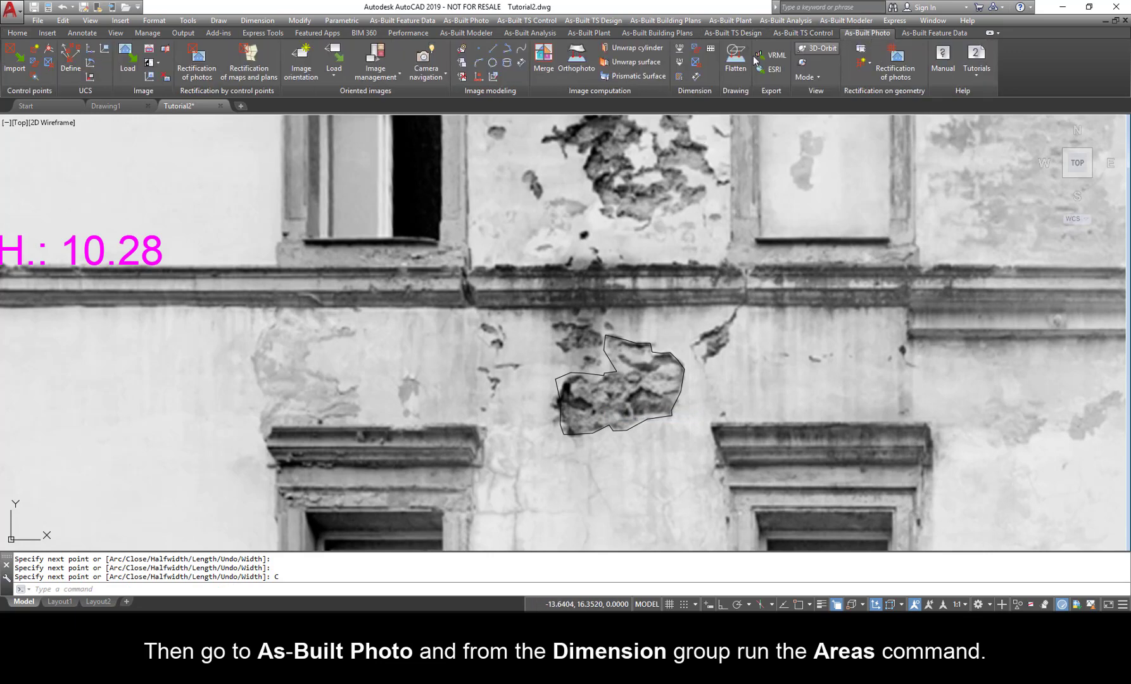
left_click(679, 78)
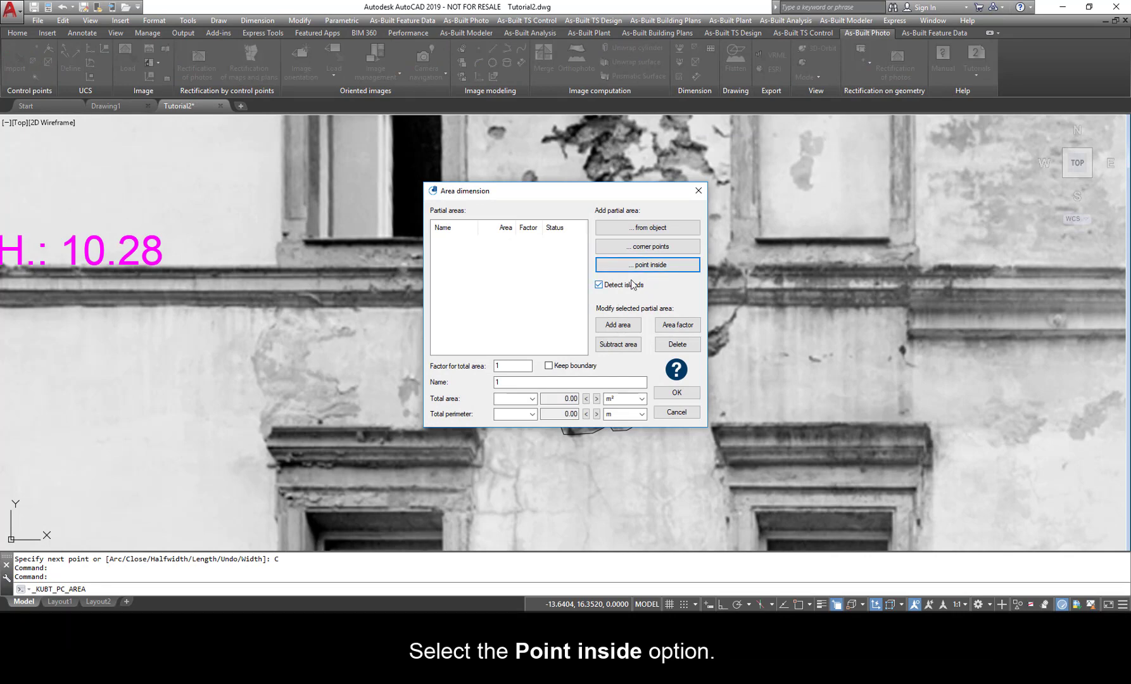
left_click(639, 269)
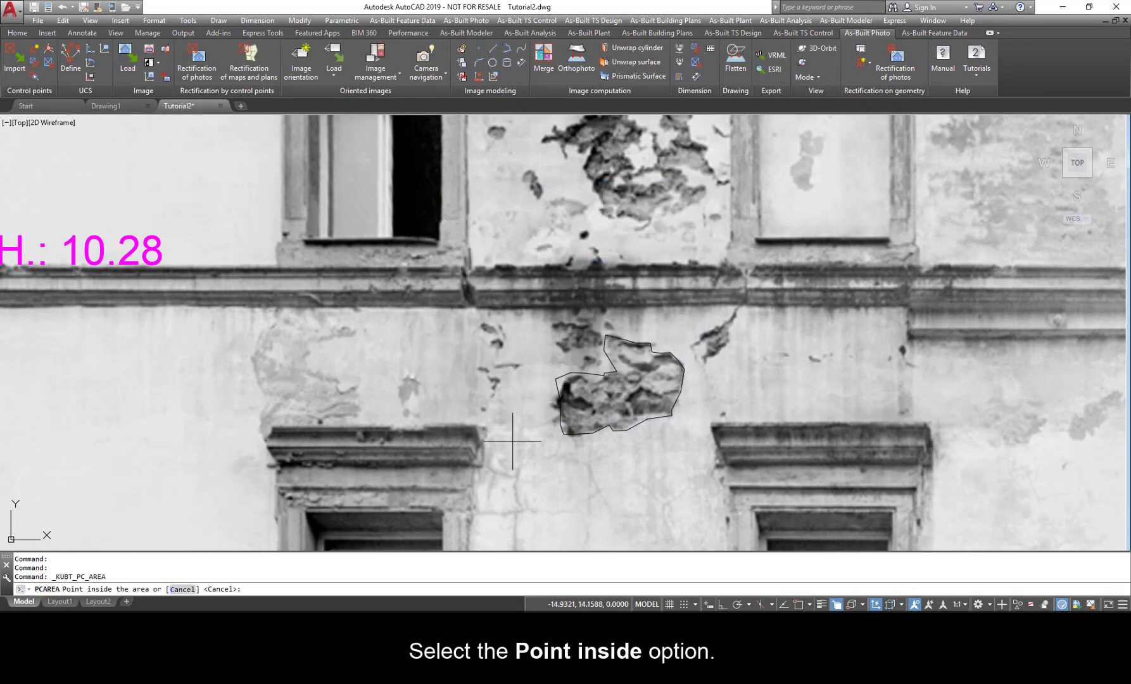
left_click(619, 389)
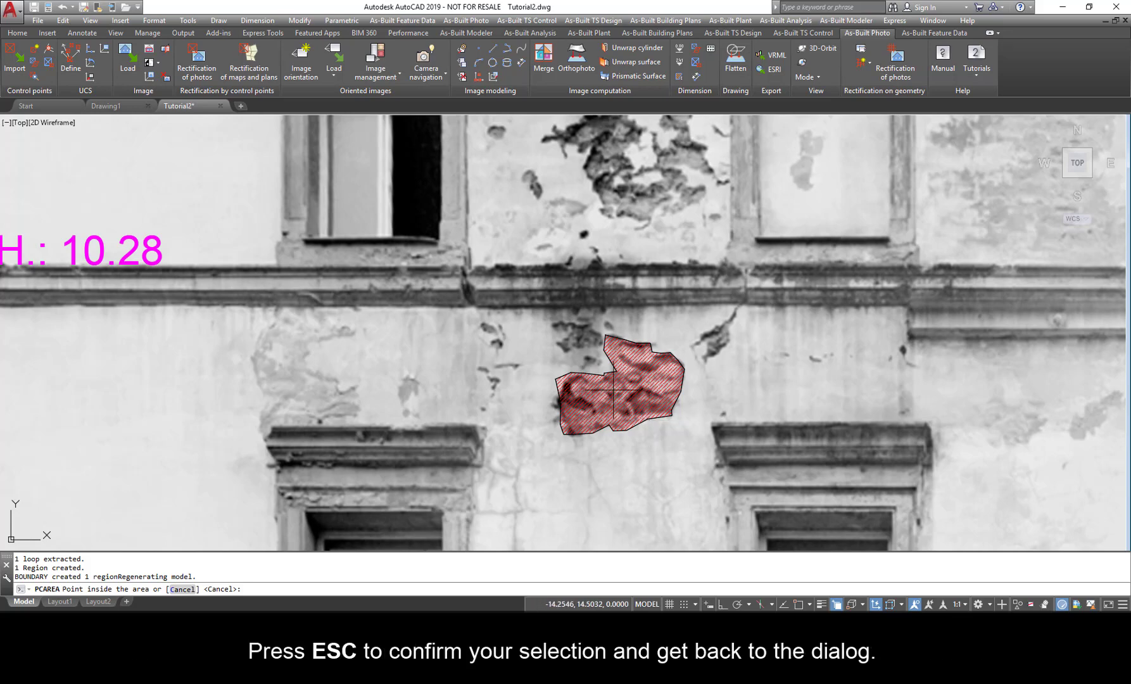
key("Escape")
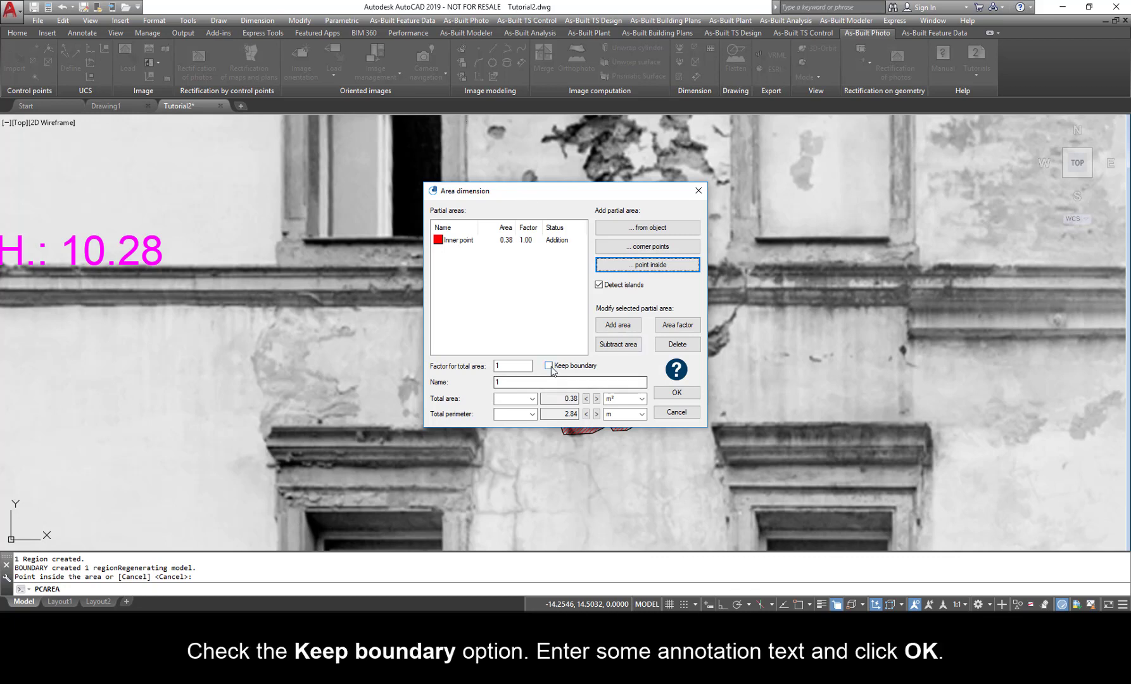
Keep the area's boundary, label the total area Area and the total perimeter Perim., and accept the area dimension settings
left_click(533, 401)
left_click(519, 398)
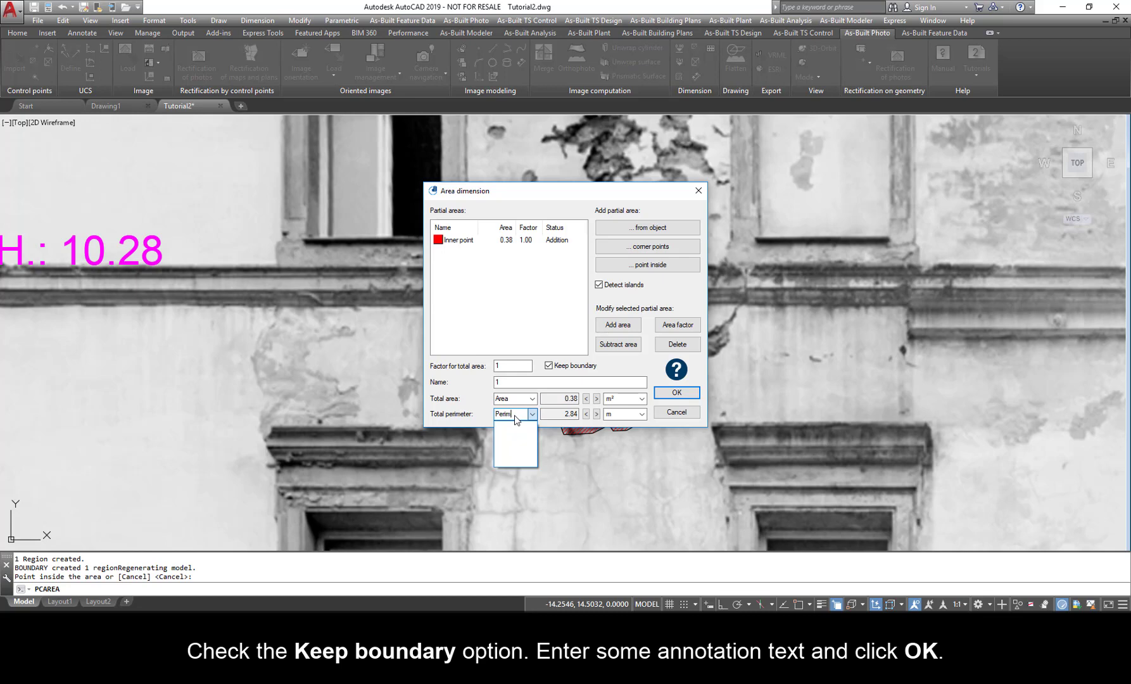
left_click(672, 394)
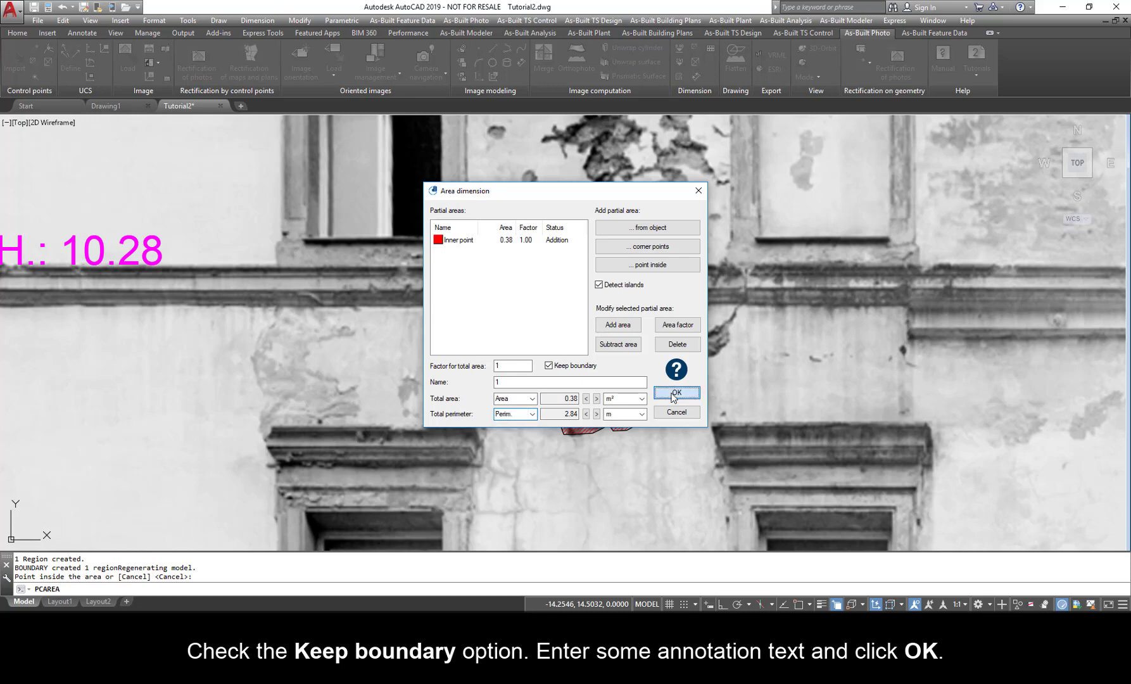
left_click(675, 393)
Place the area annotation directly below the outlined plaster damage, between the left and middle windows
middle_click_drag(597, 442, 486, 252)
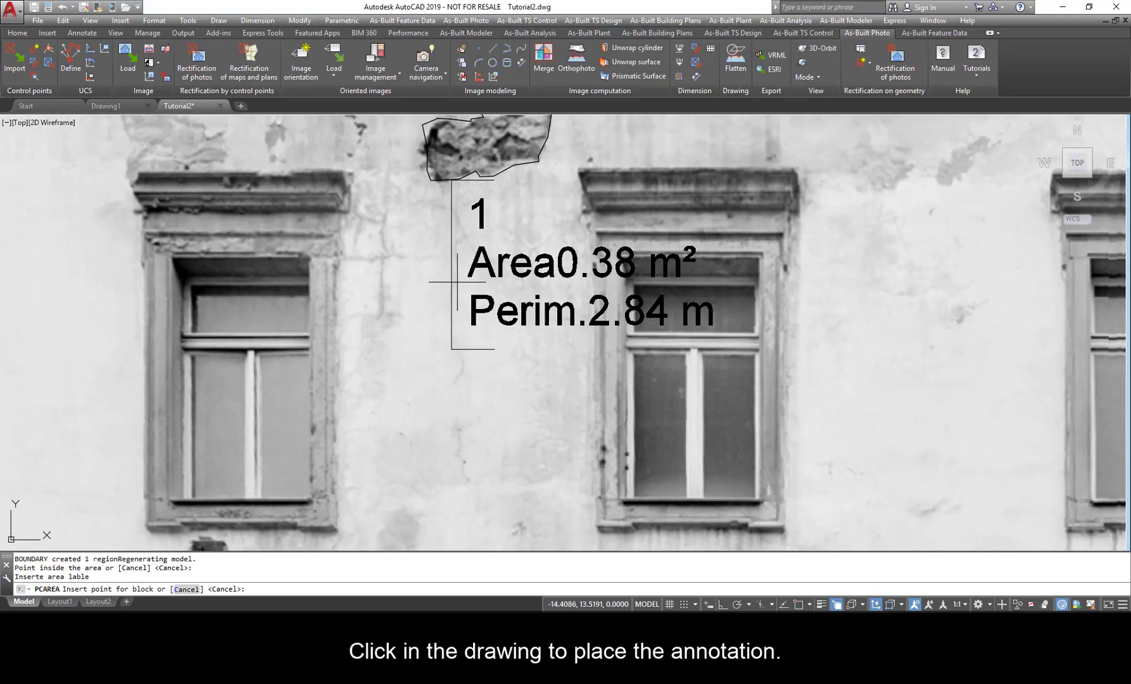
left_click(457, 282)
scroll(475, 214, "down", 2)
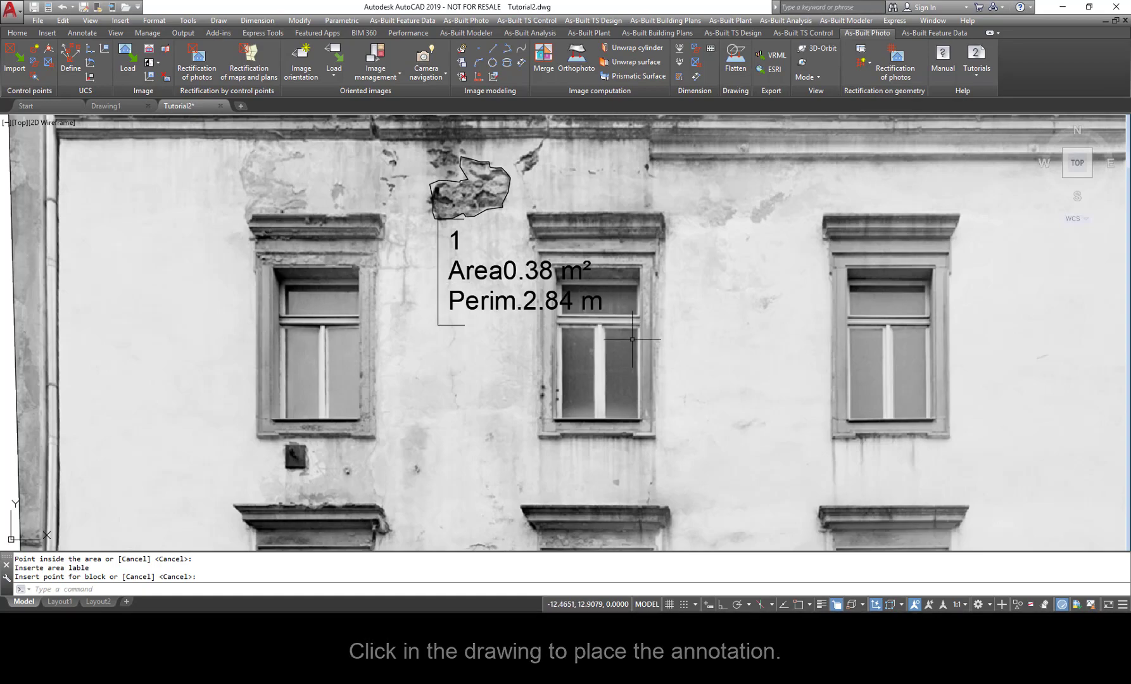